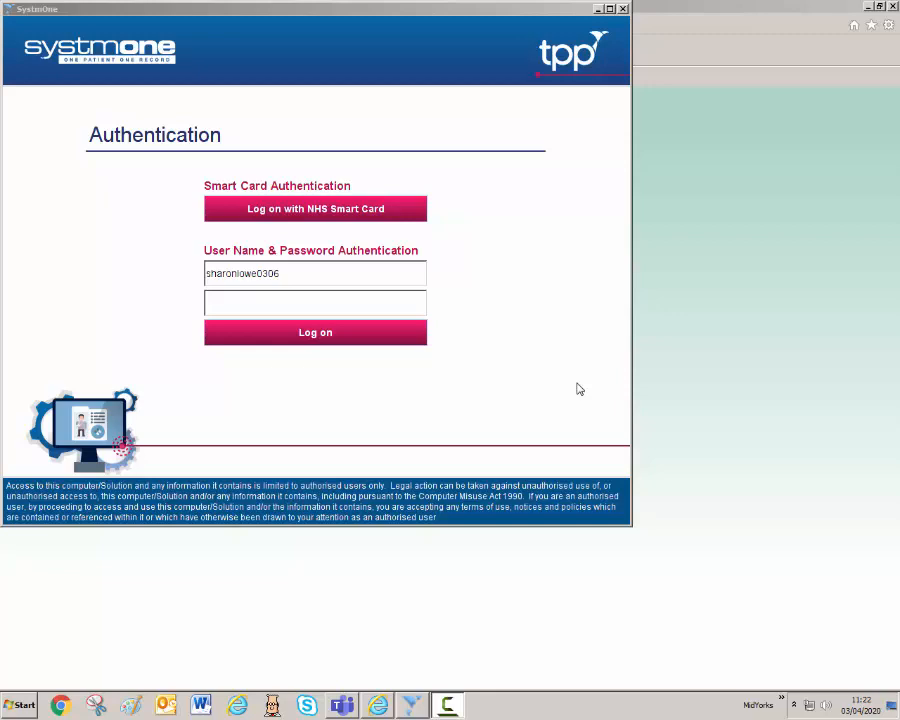
Step: Log on with the NHS smart card to the Mid Yorkshire Hospitals profile and make the Tasks view the home screen default
left_click(298, 218)
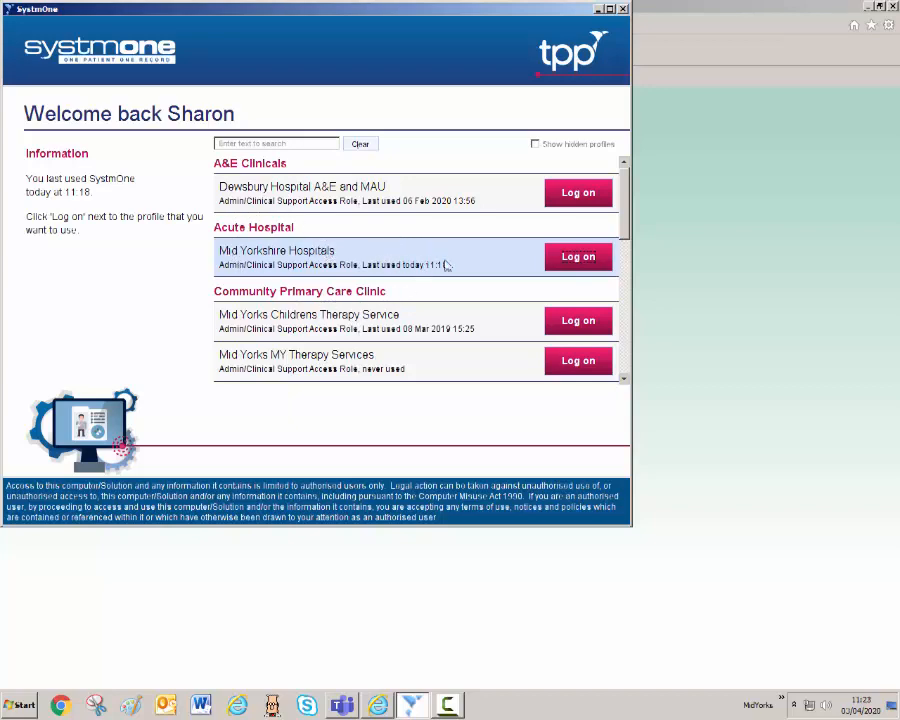
left_click(588, 257)
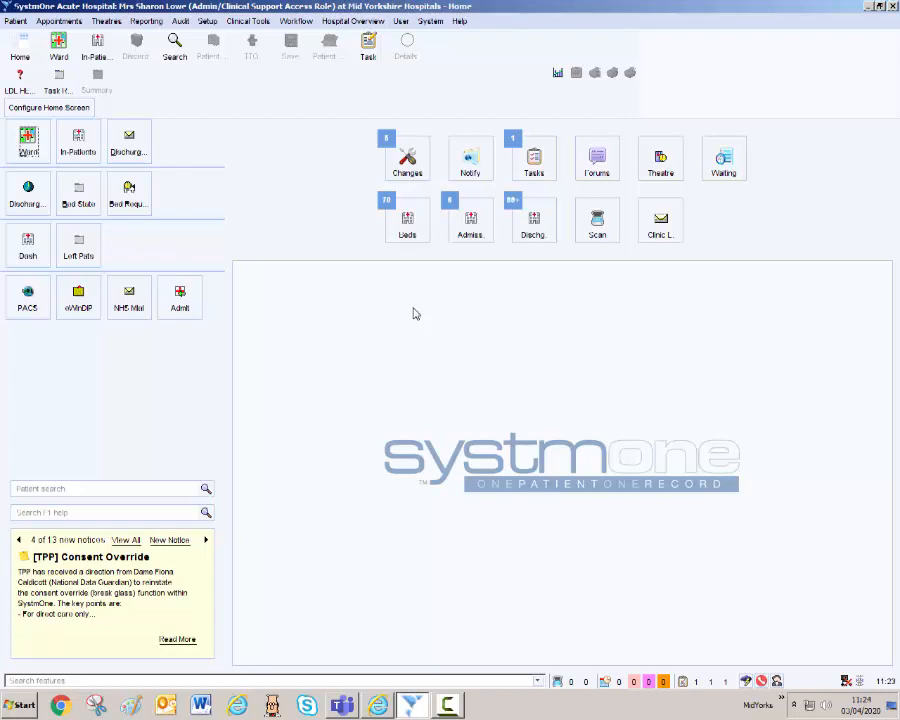
left_click(537, 171)
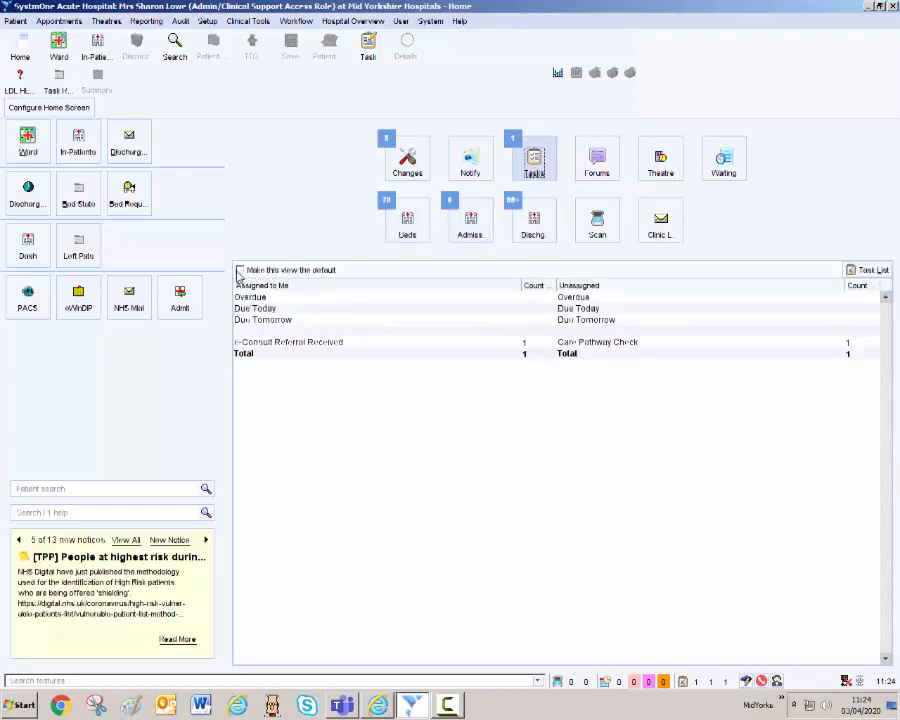
left_click(239, 271)
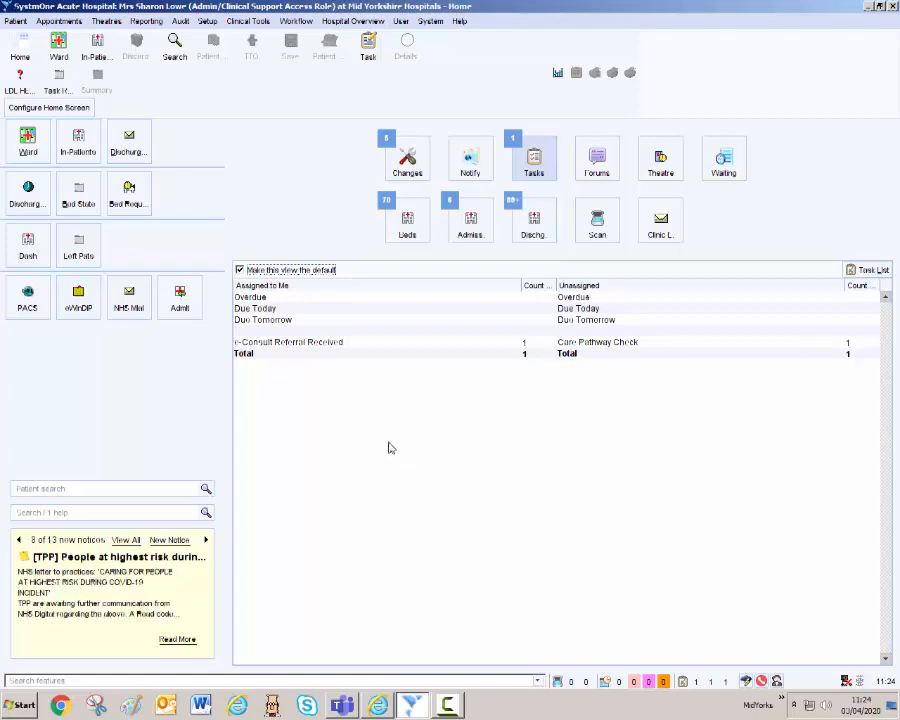
Step: Set the default task type for sending tasks to Cardiology E Consulation Response in the user preferences
left_click(403, 23)
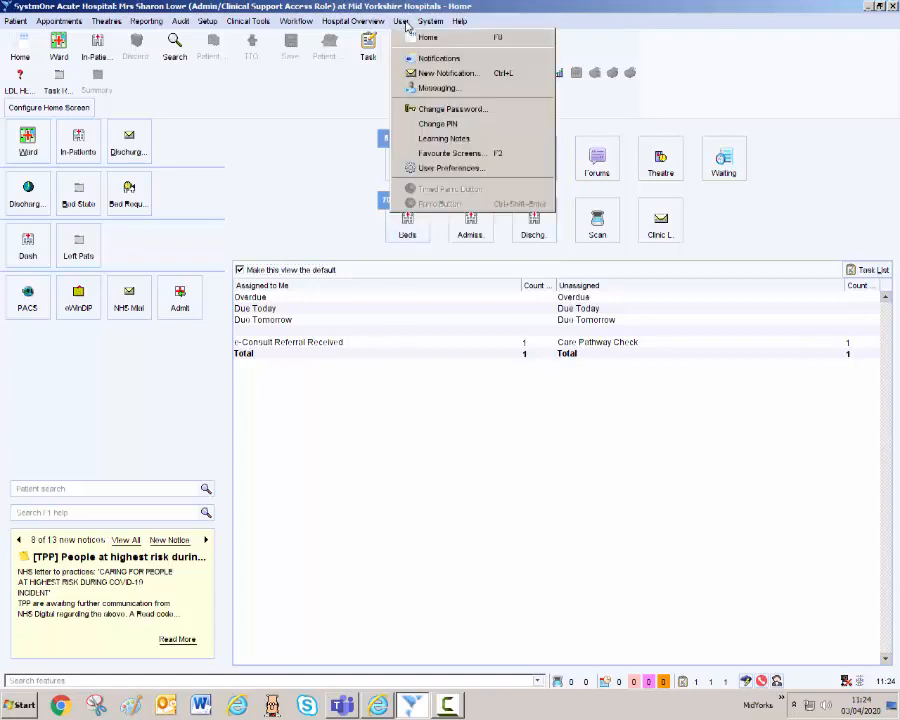
left_click(446, 169)
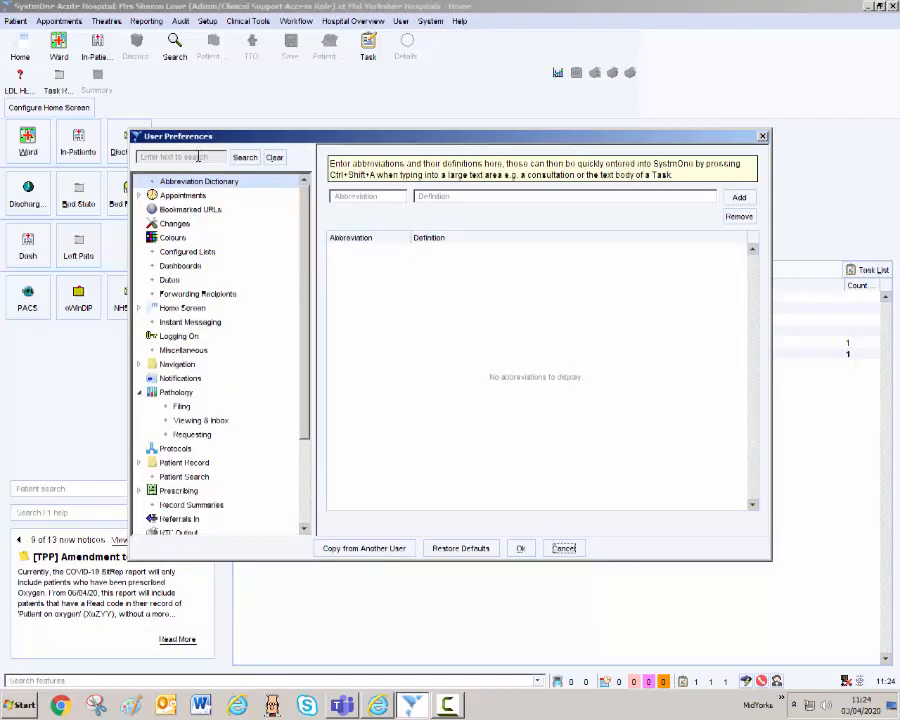
left_click(198, 156)
type("tasks")
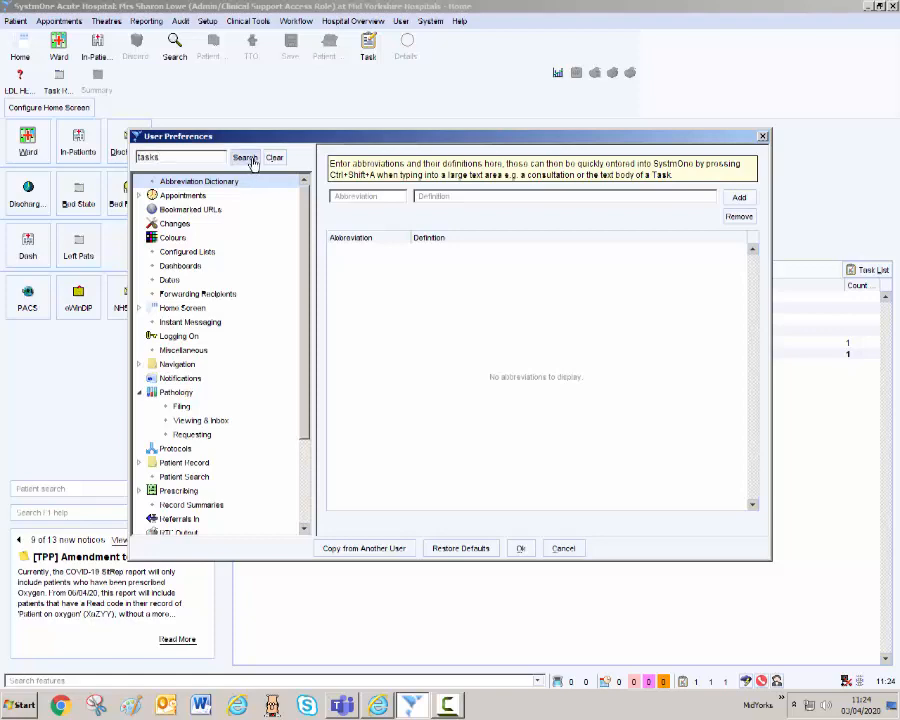
left_click(245, 158)
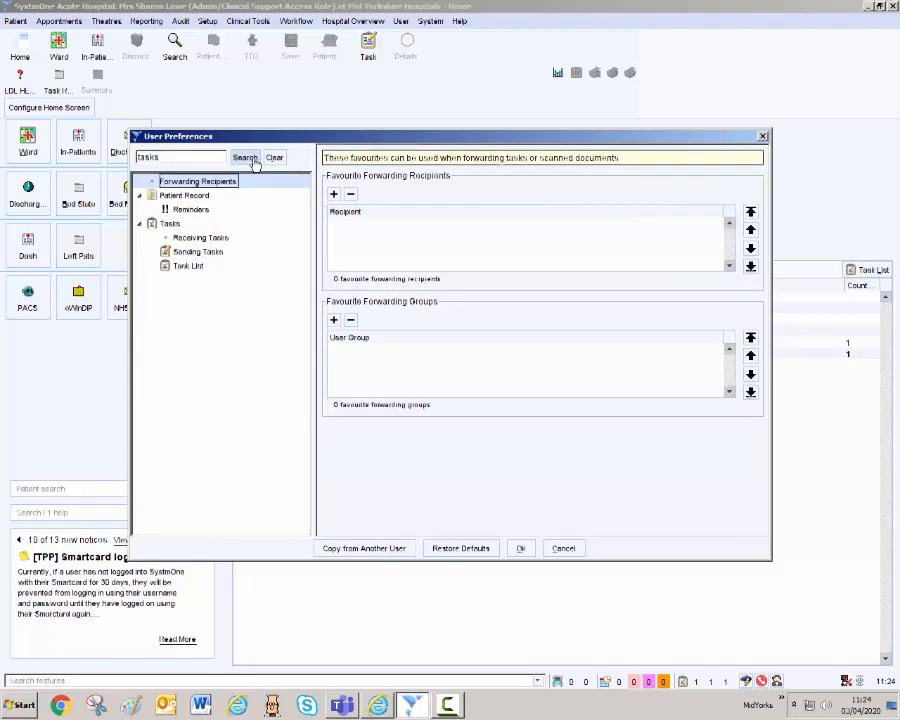
left_click(192, 254)
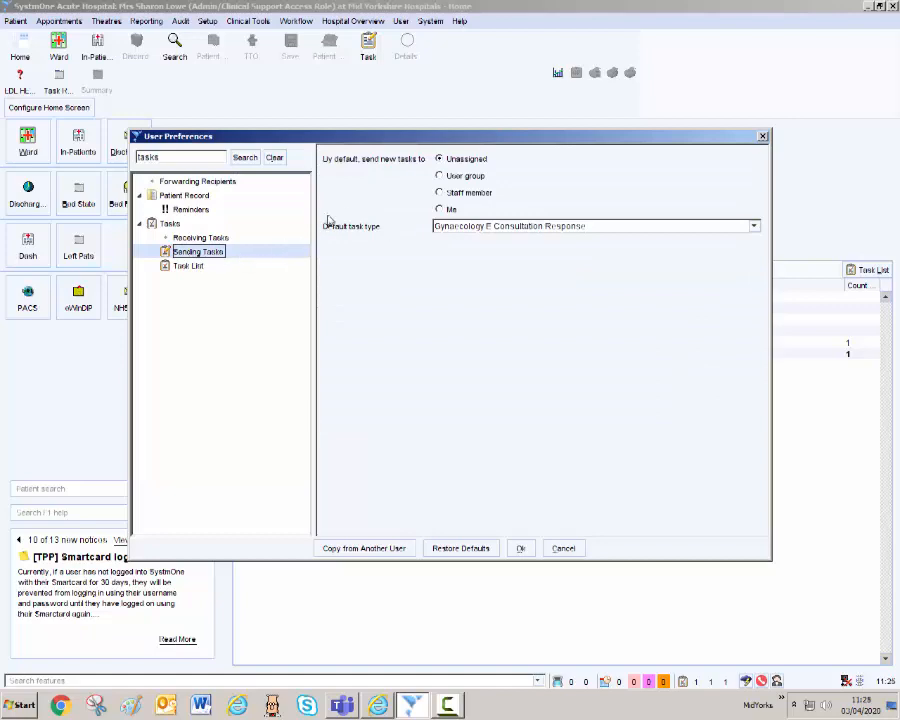
left_click(755, 228)
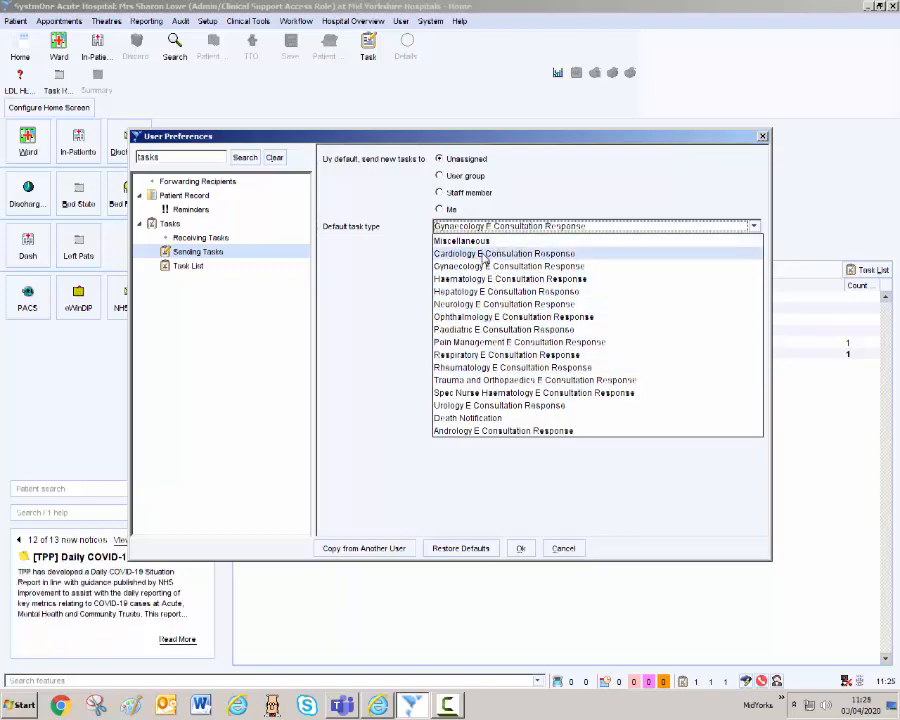
left_click(485, 255)
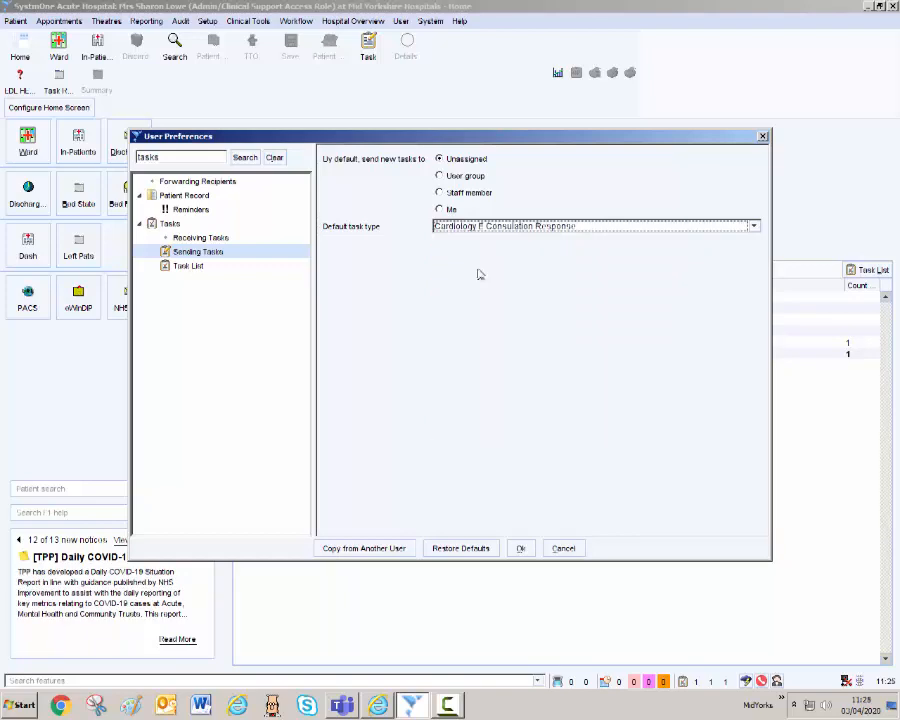
left_click(523, 549)
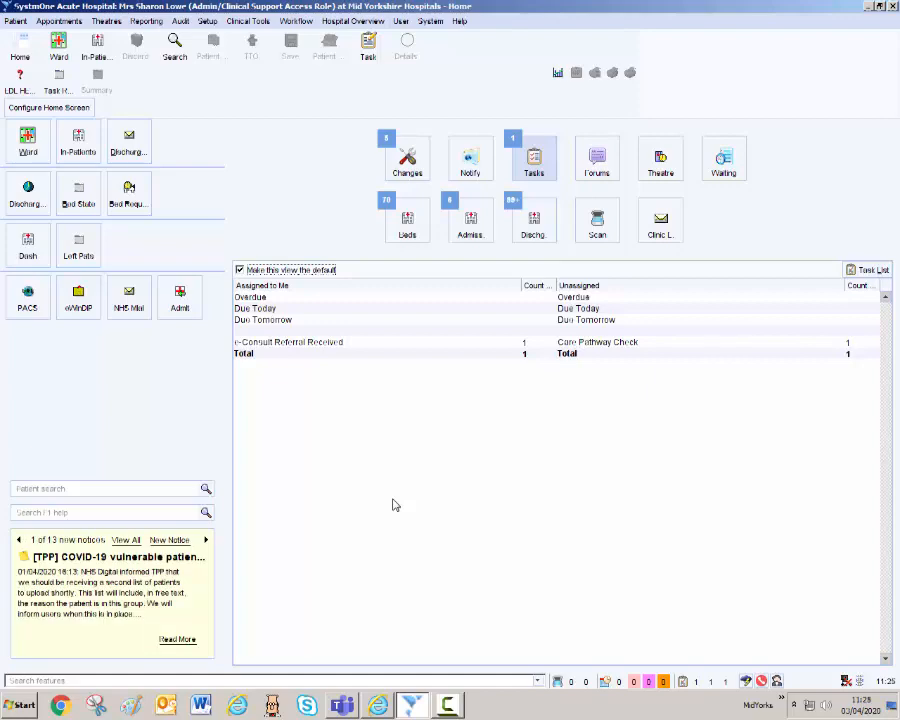
Step: Action the e-Consult Referral Received task assigned to the logged-on user and accept the patient's referral
left_click(533, 165)
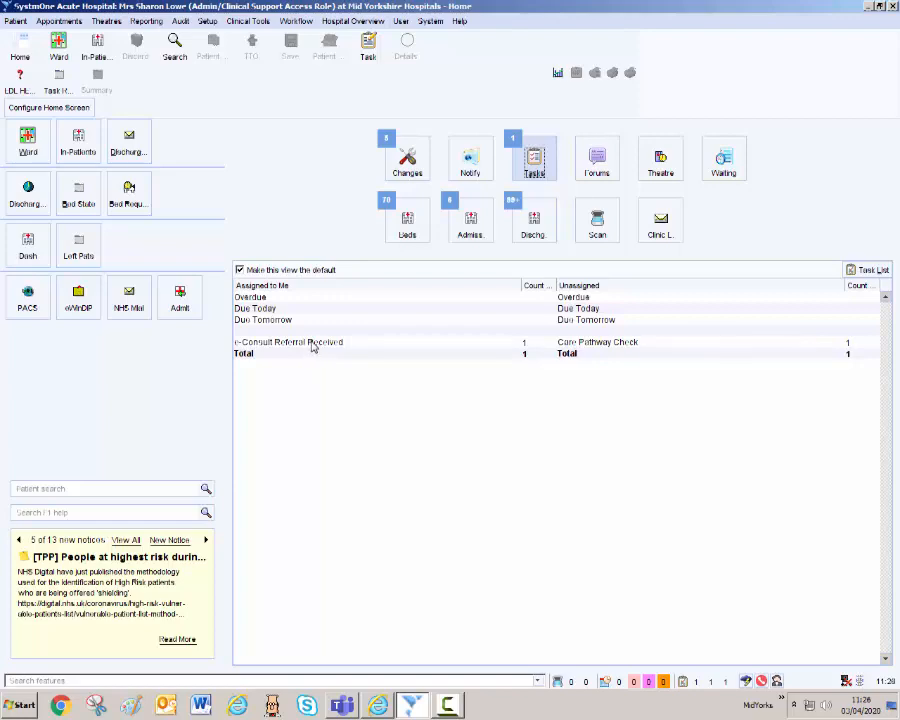
double_click(313, 344)
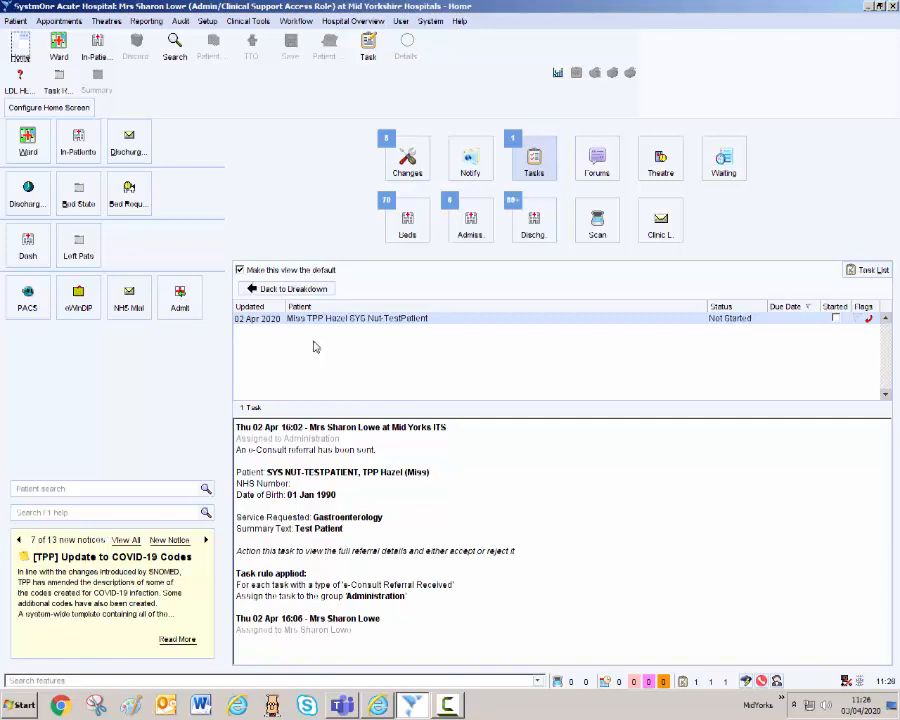
left_click(331, 319)
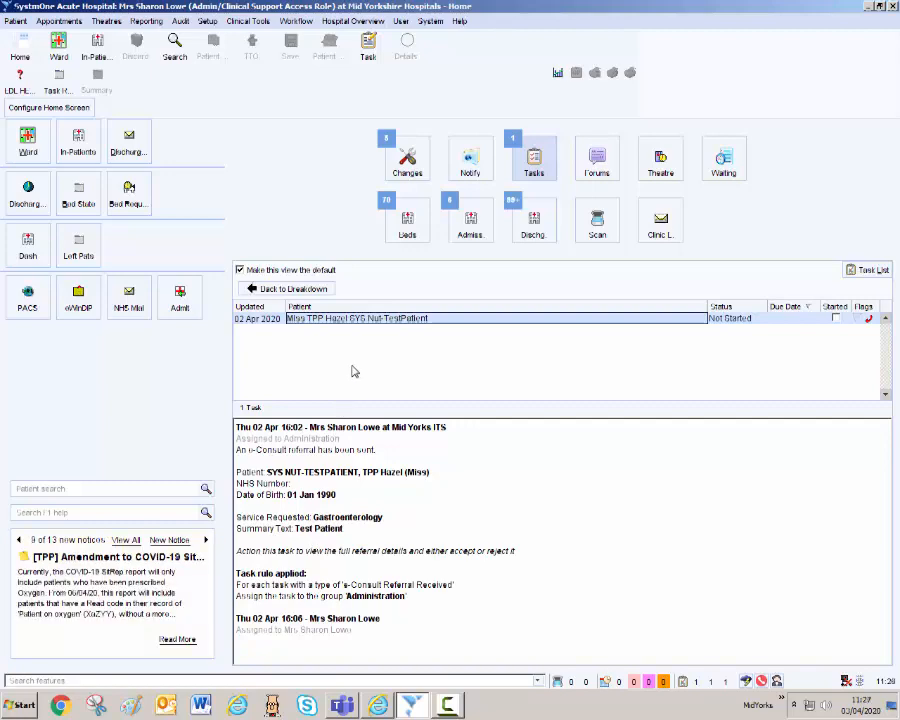
right_click(344, 320)
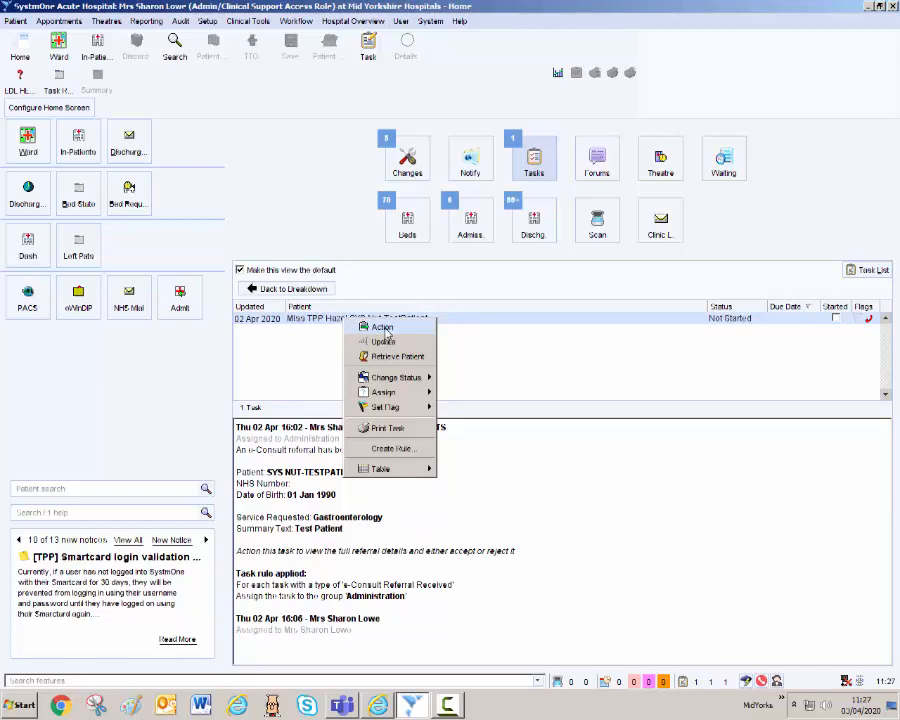
left_click(383, 328)
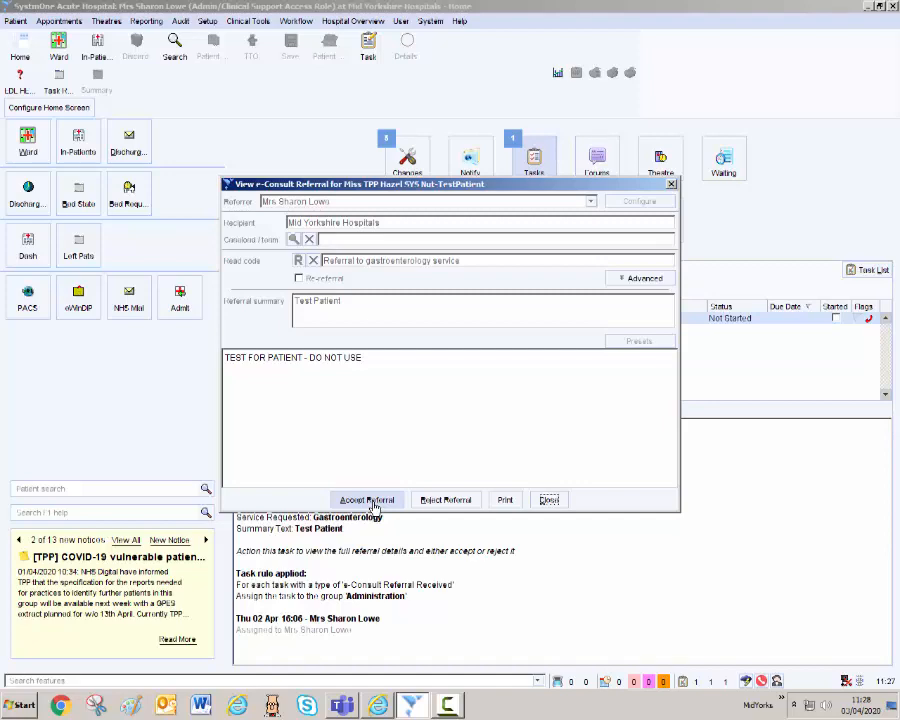
left_click(368, 500)
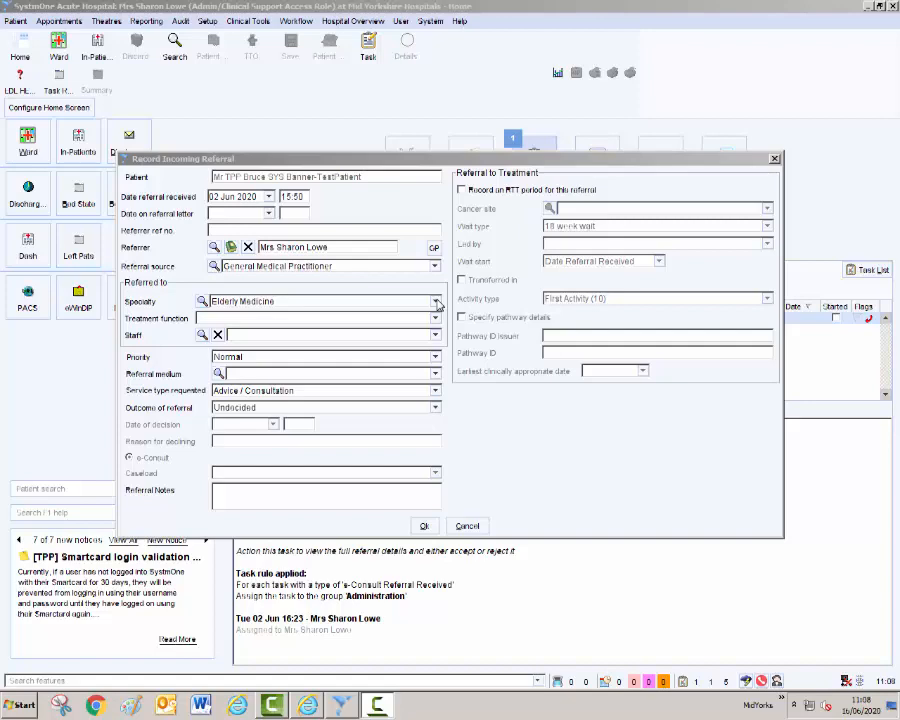
Step: Set the incoming referral's specialty to Stroke Med
left_click(437, 303)
scroll(418, 446, "down", 10)
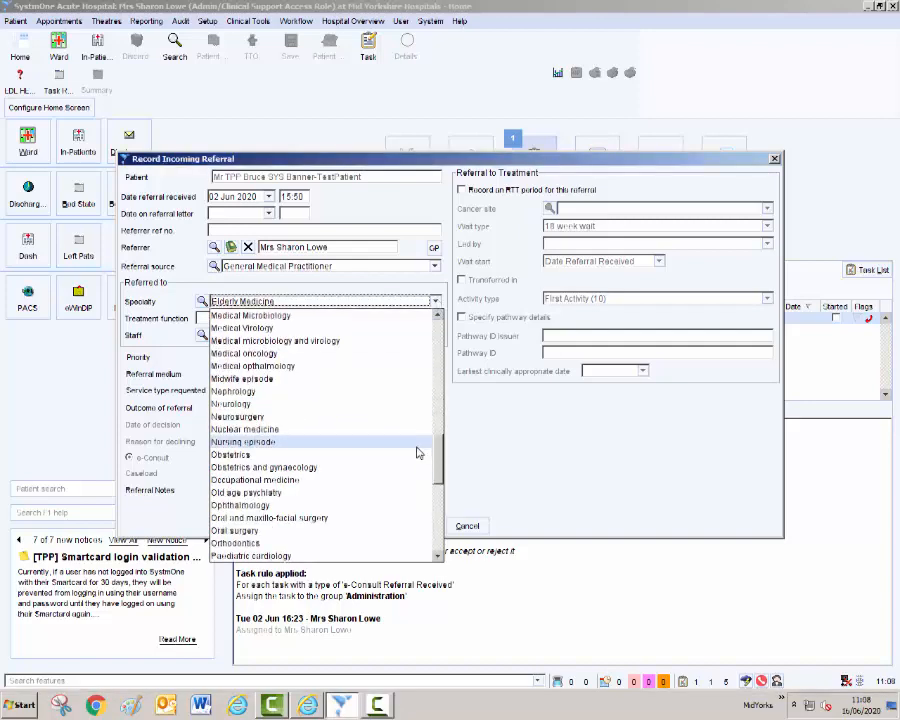
left_click(276, 481)
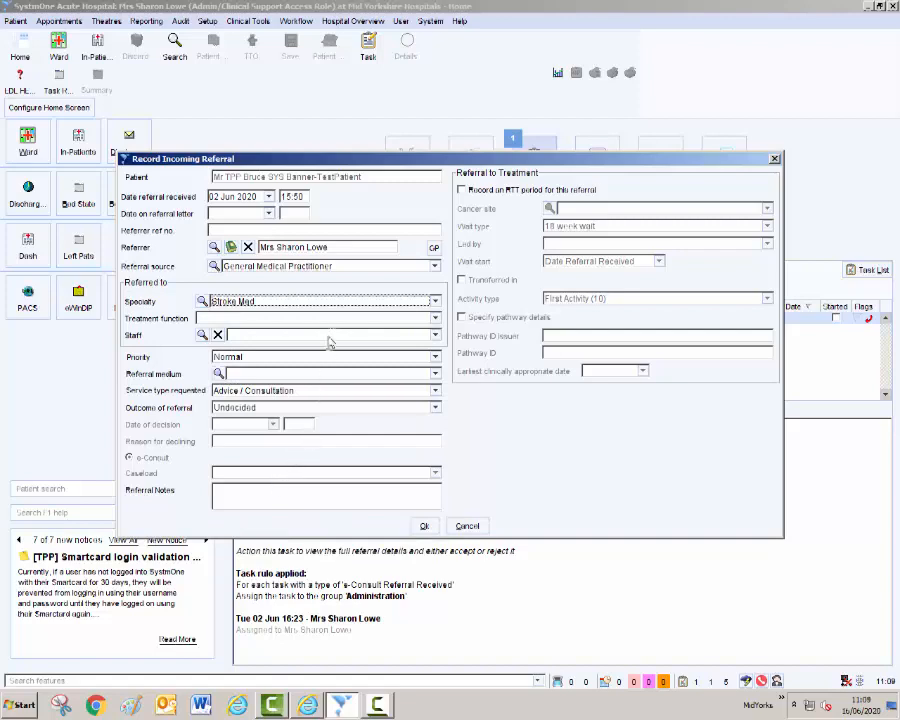
Step: Set the specialty of the incoming referral to Gastroenterology
left_click(436, 304)
scroll(420, 400, "up", 15)
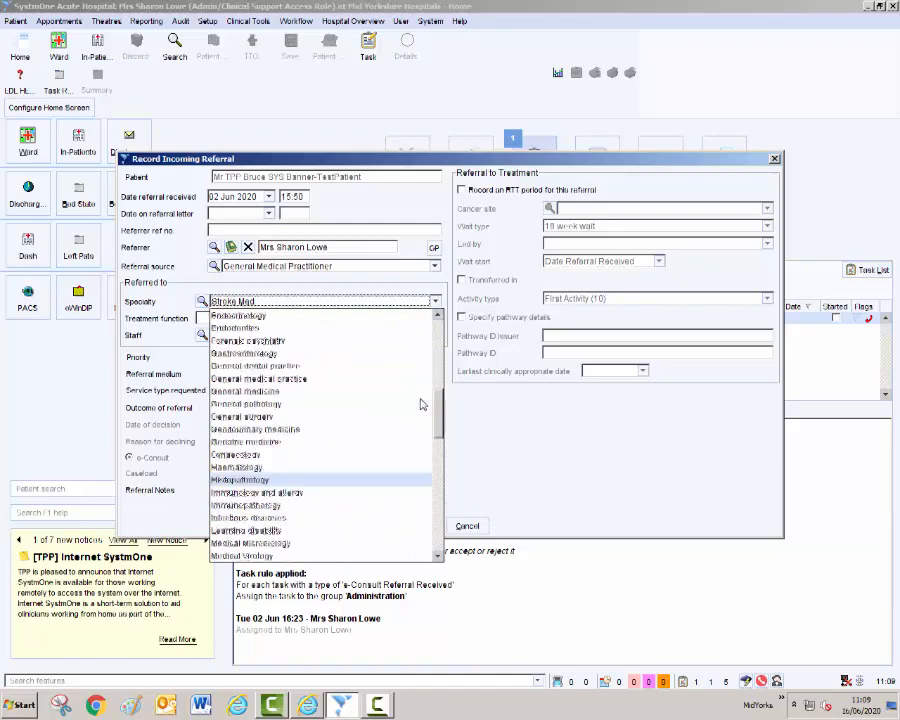
scroll(420, 404, "down", 5)
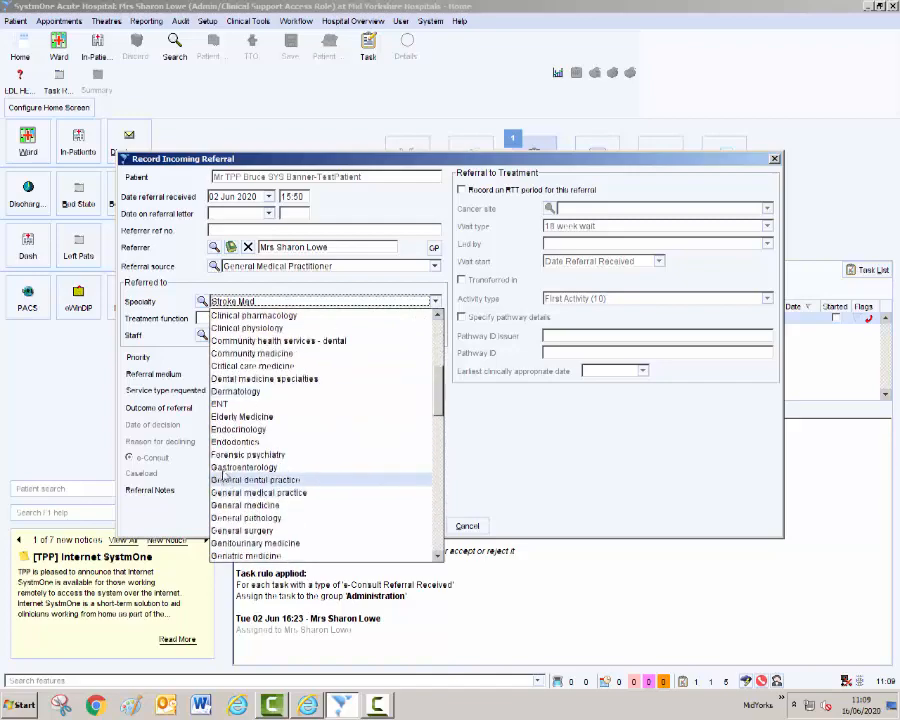
left_click(226, 468)
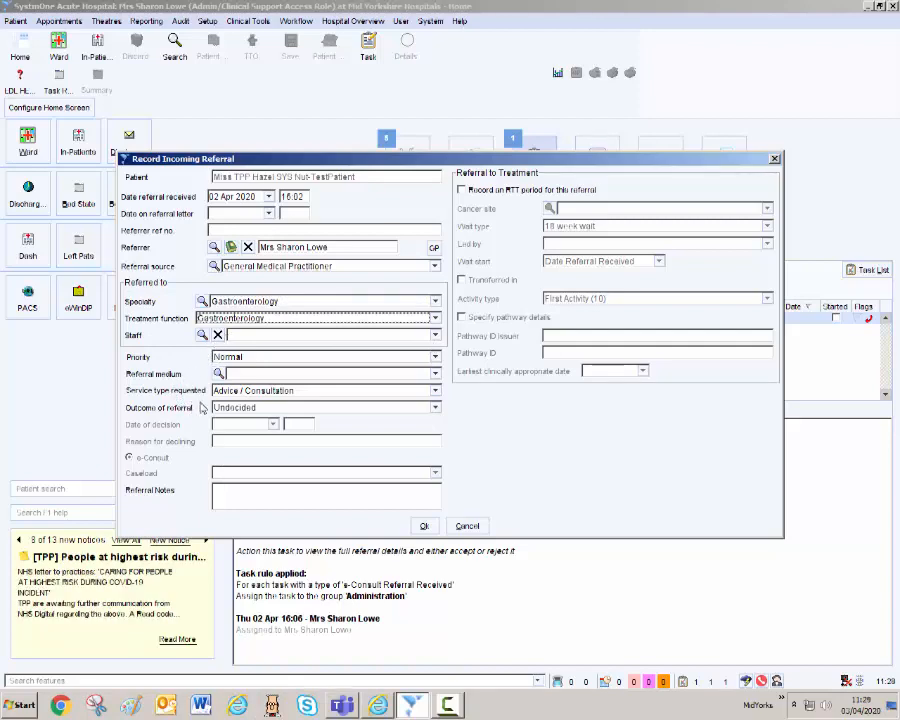
Step: Mark the referral outcome as Accepted, assign it to the Gastroenterology - EConsultations caseload, and create the new referral
left_click(436, 407)
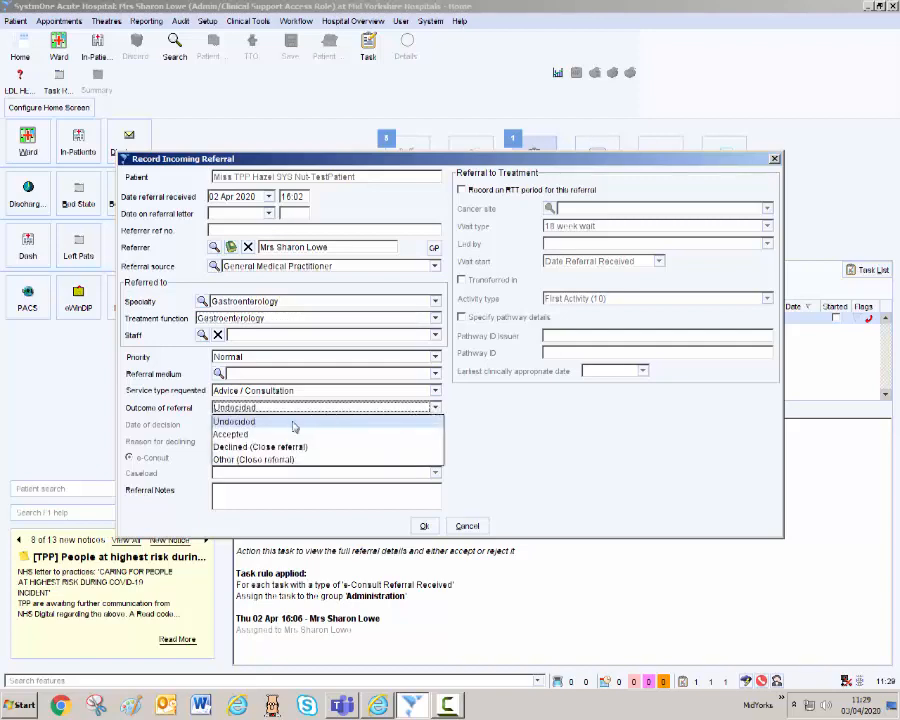
left_click(260, 436)
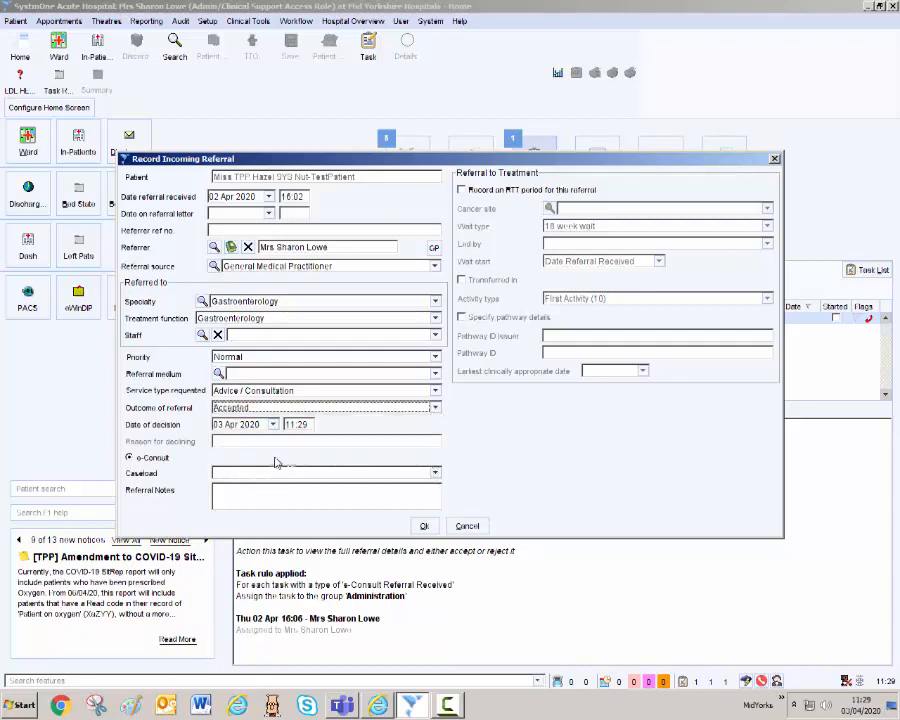
left_click(435, 475)
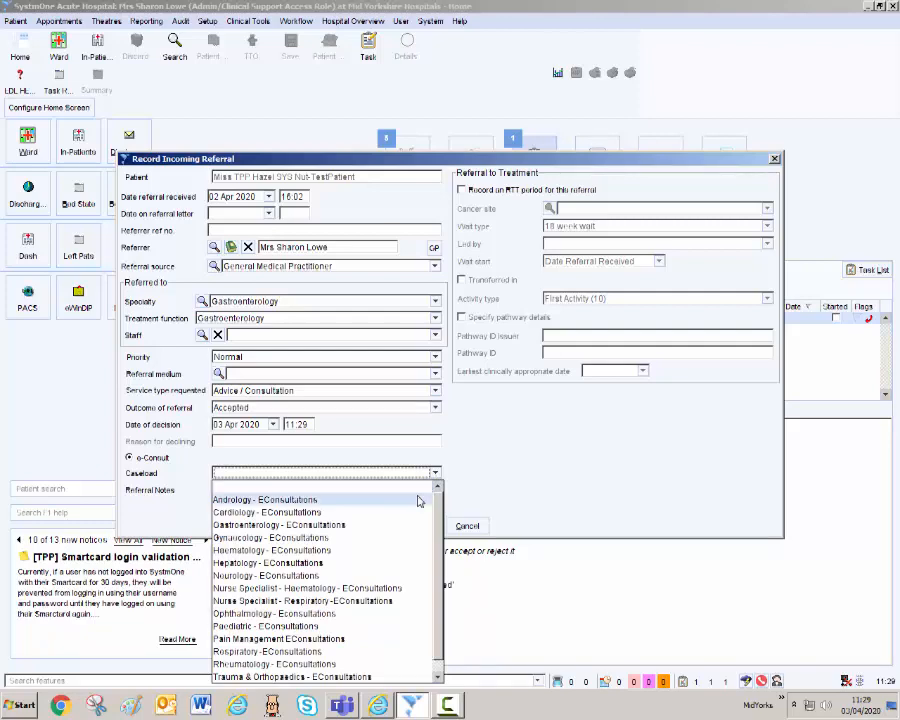
left_click(326, 525)
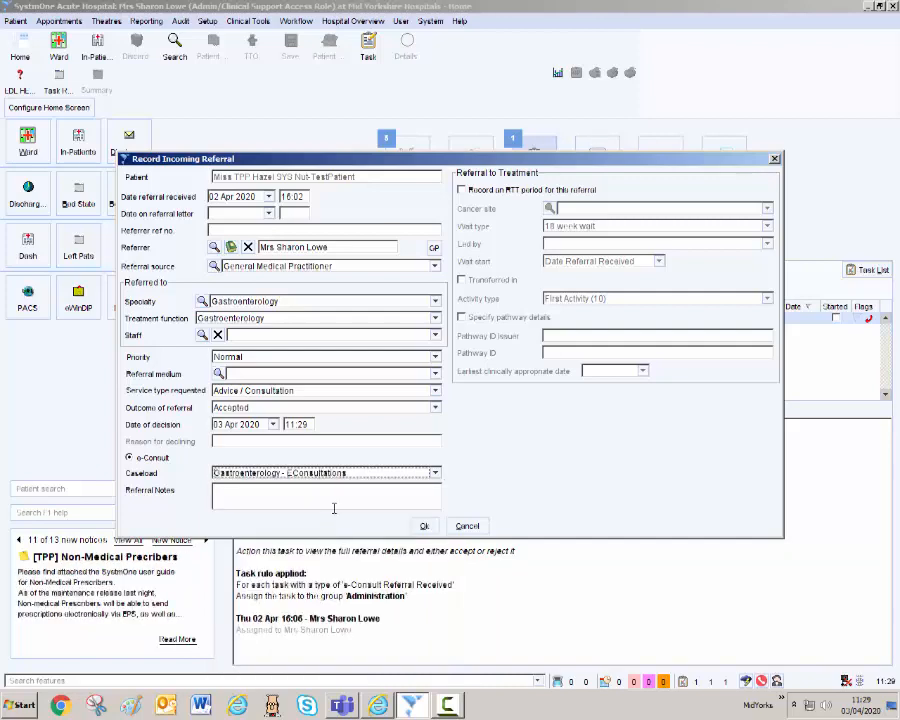
left_click(425, 528)
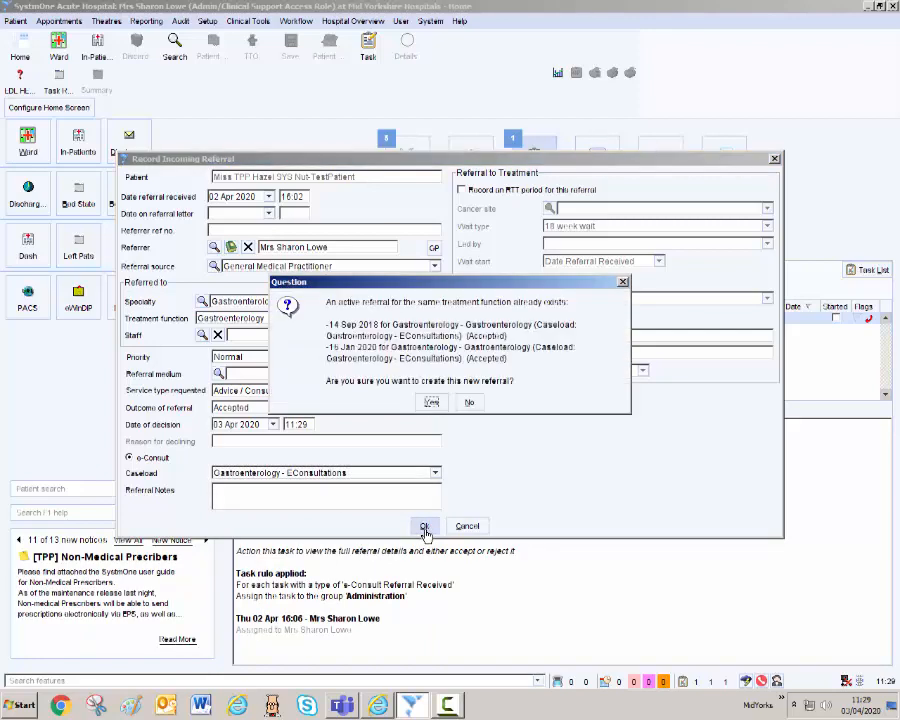
left_click(431, 402)
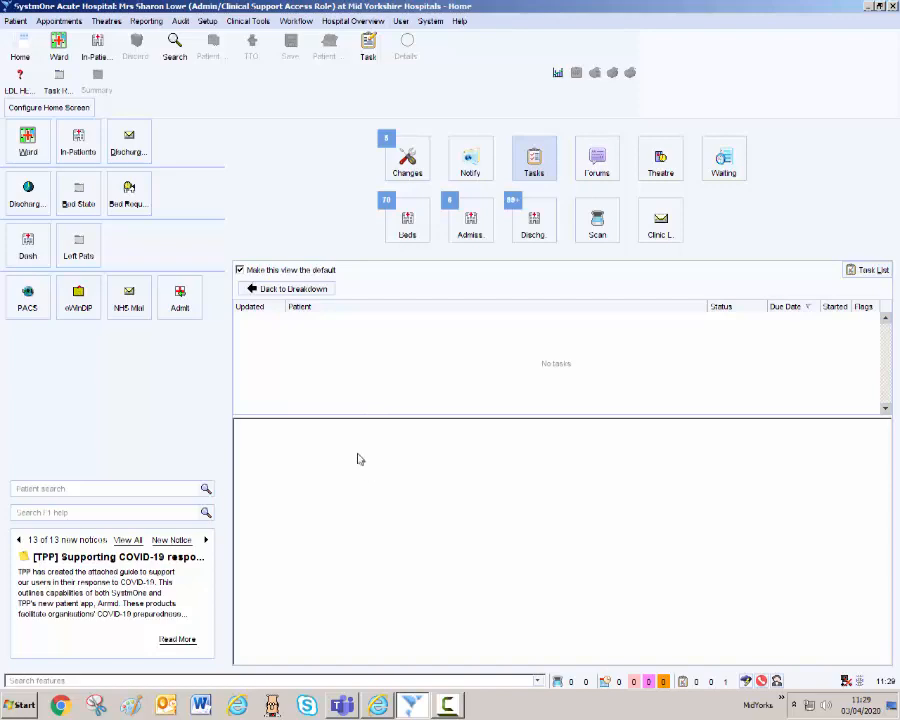
Step: Retrieve the referred test patient's record from the recently viewed patients, acknowledging the record sharing information
left_click(15, 21)
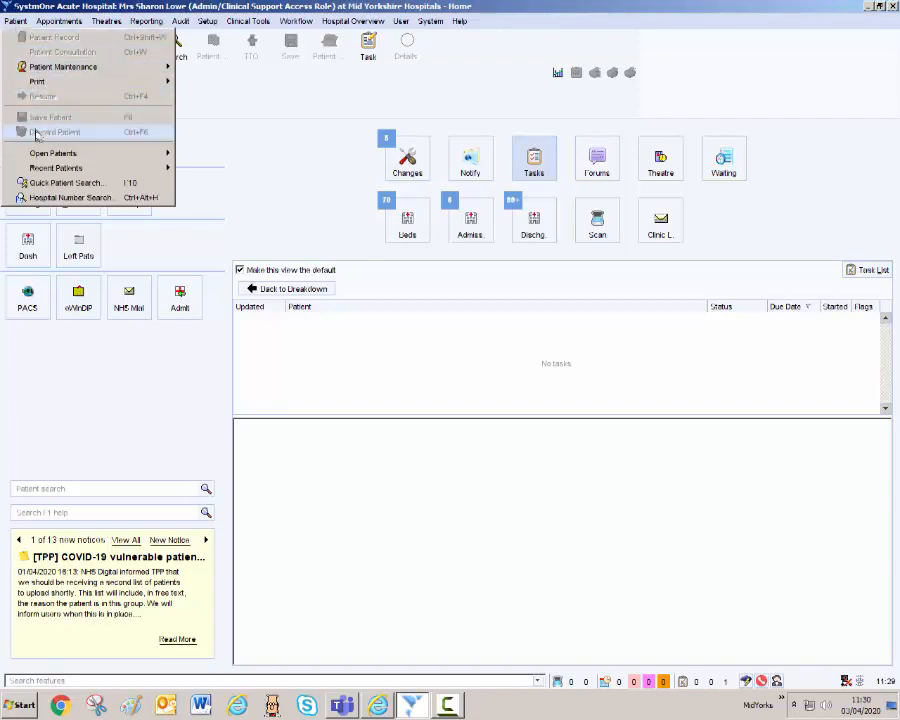
mouse_move(46, 172)
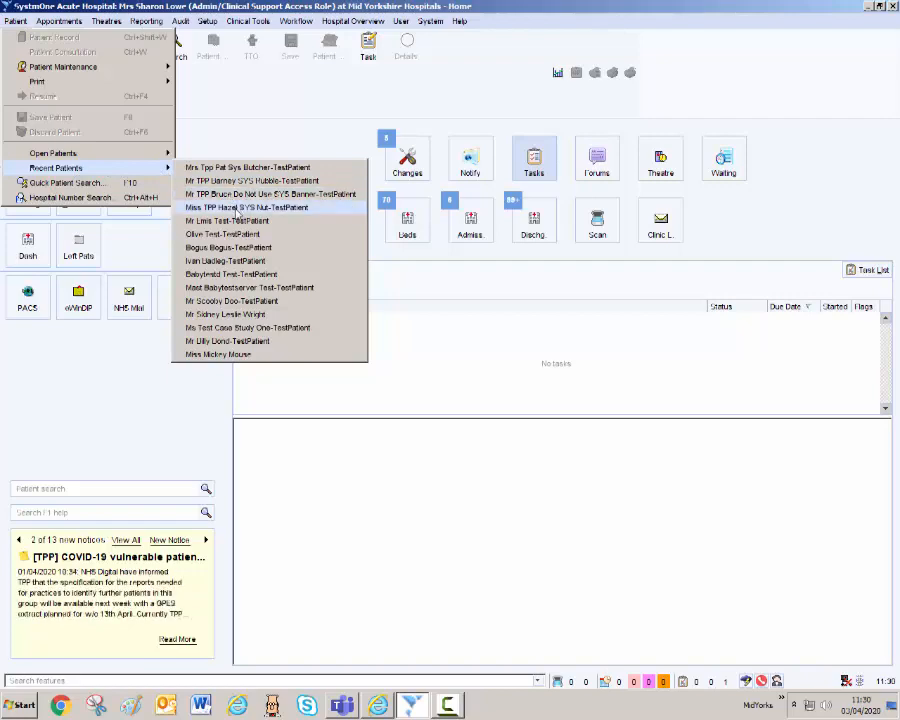
left_click(237, 211)
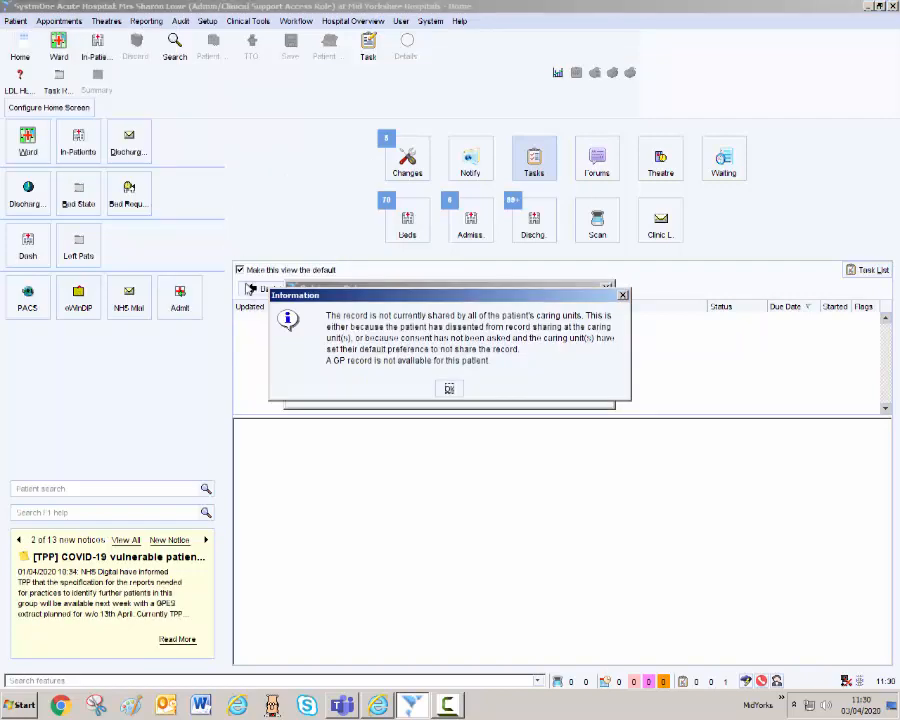
left_click(448, 389)
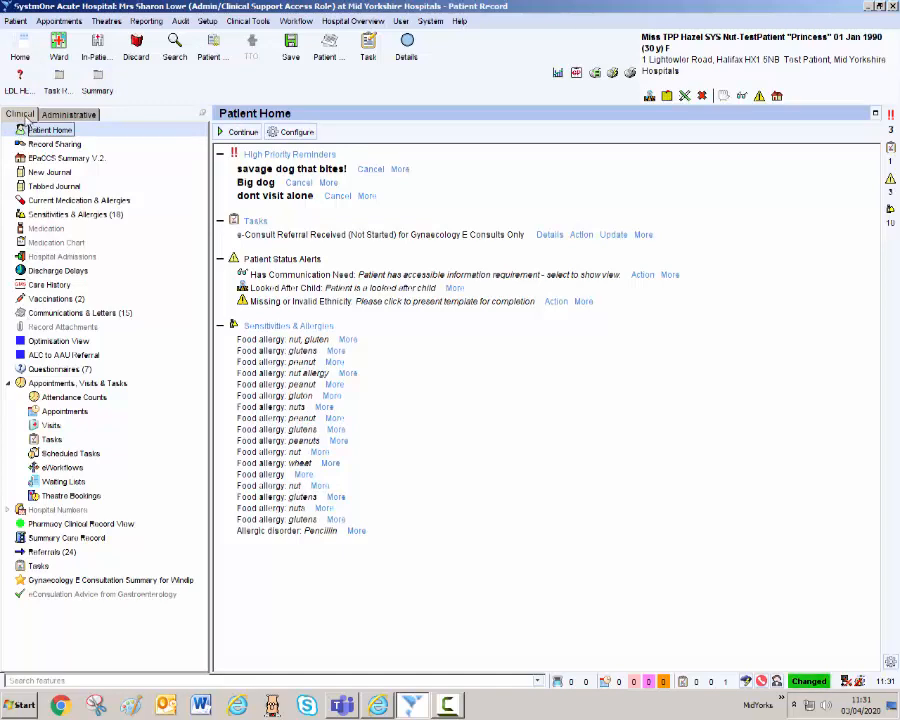
Step: Start a new eConsulation Advice from Gastroenterology template in the patient's clinical record
left_click(61, 596)
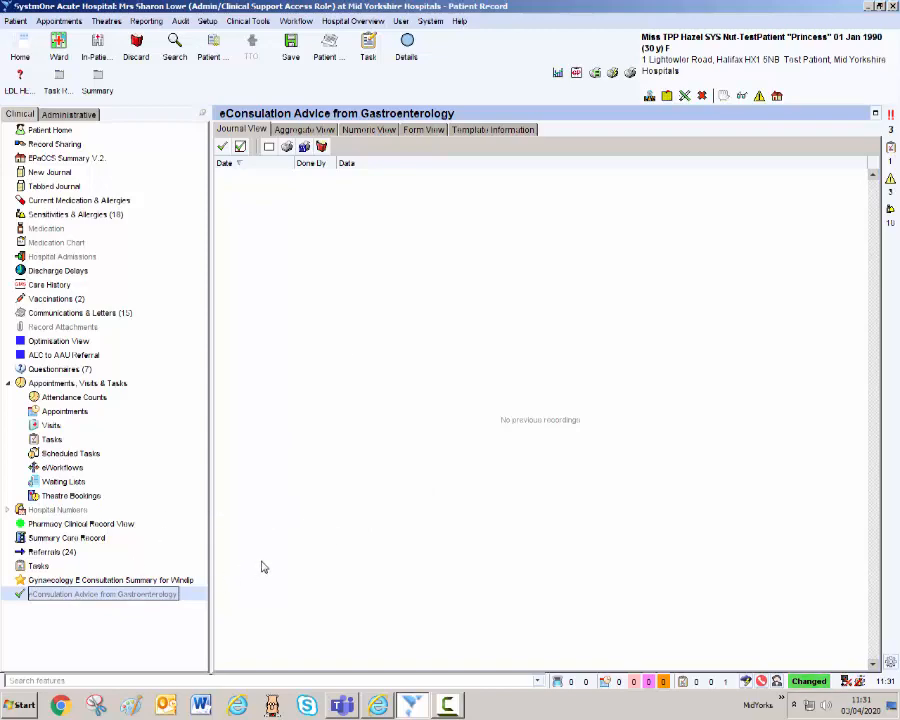
left_click(223, 148)
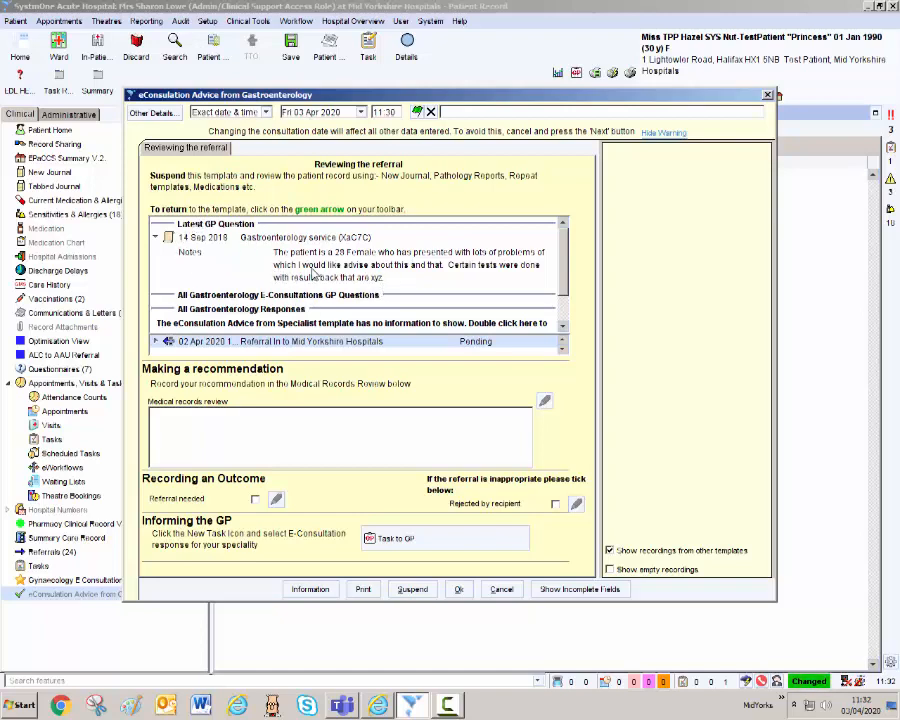
Step: View the original e-Consult referral behind the pending Referral In to Mid Yorkshire Hospitals, and cancel the advice template
left_click(184, 430)
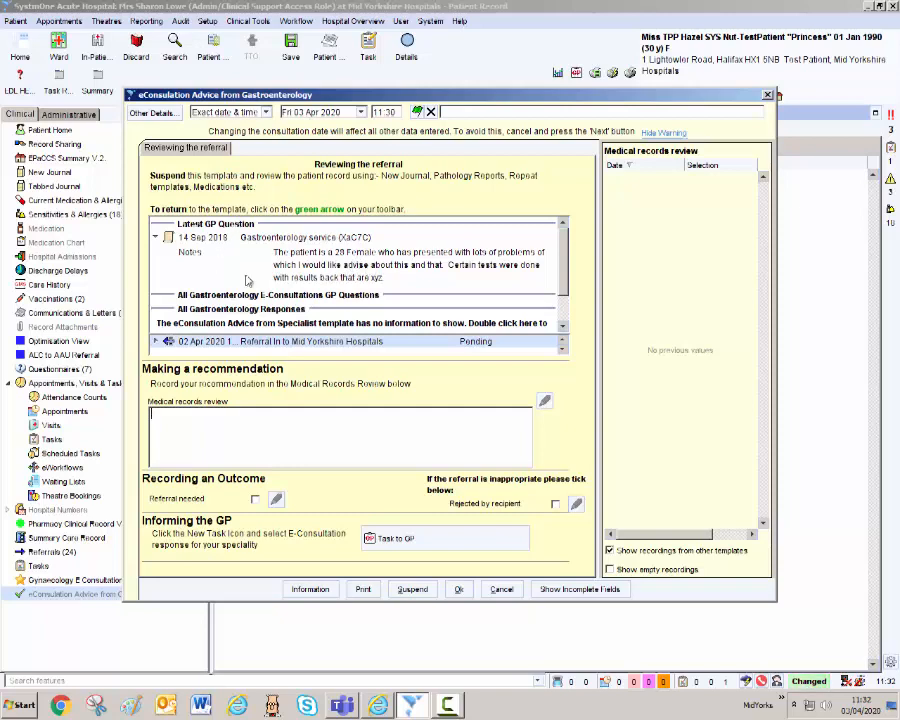
right_click(260, 346)
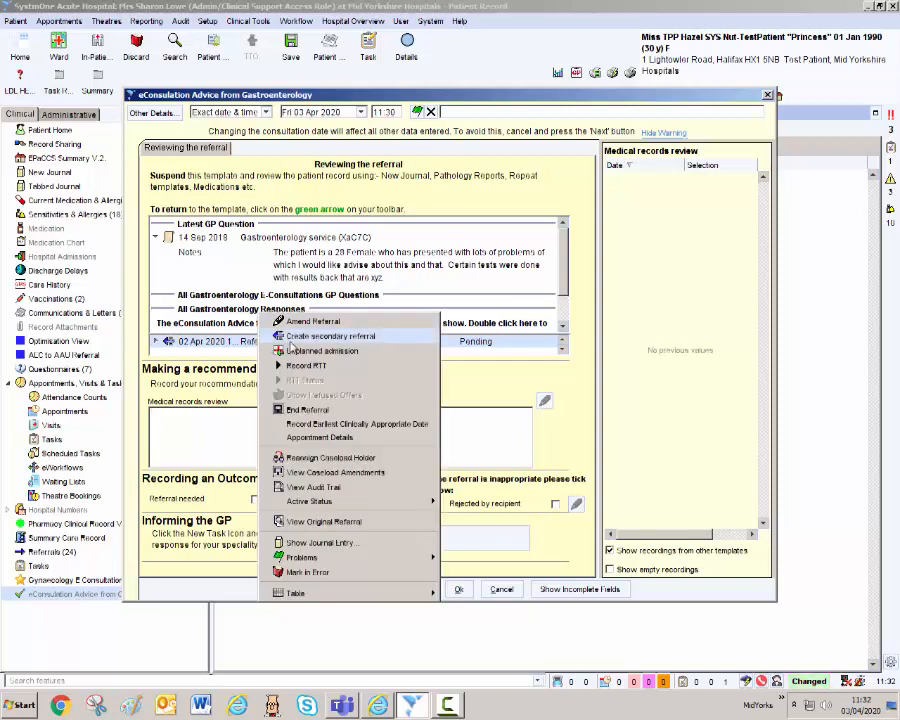
left_click(301, 524)
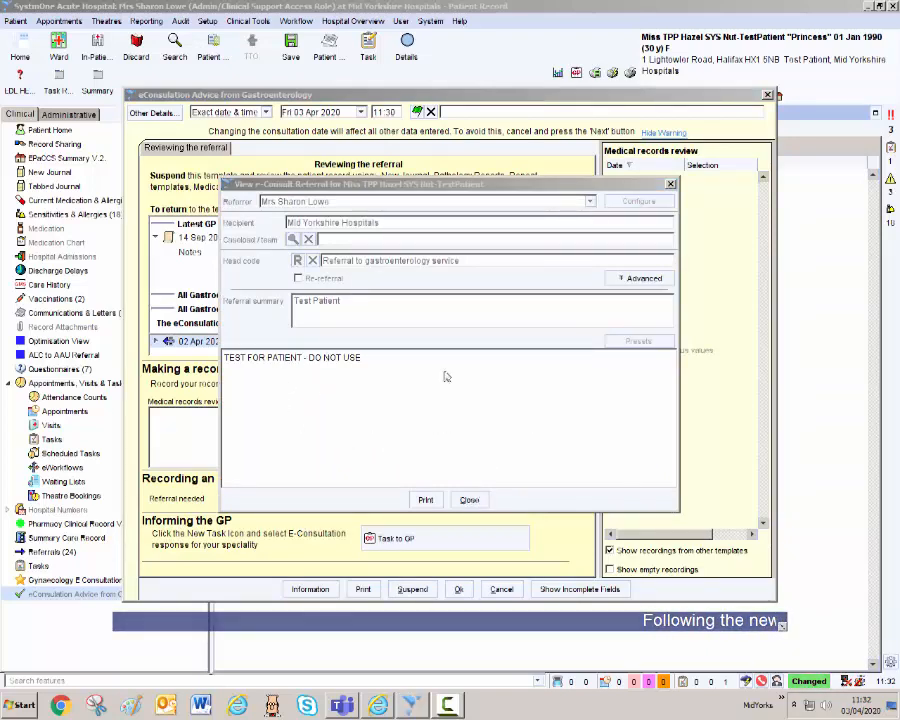
left_click(469, 500)
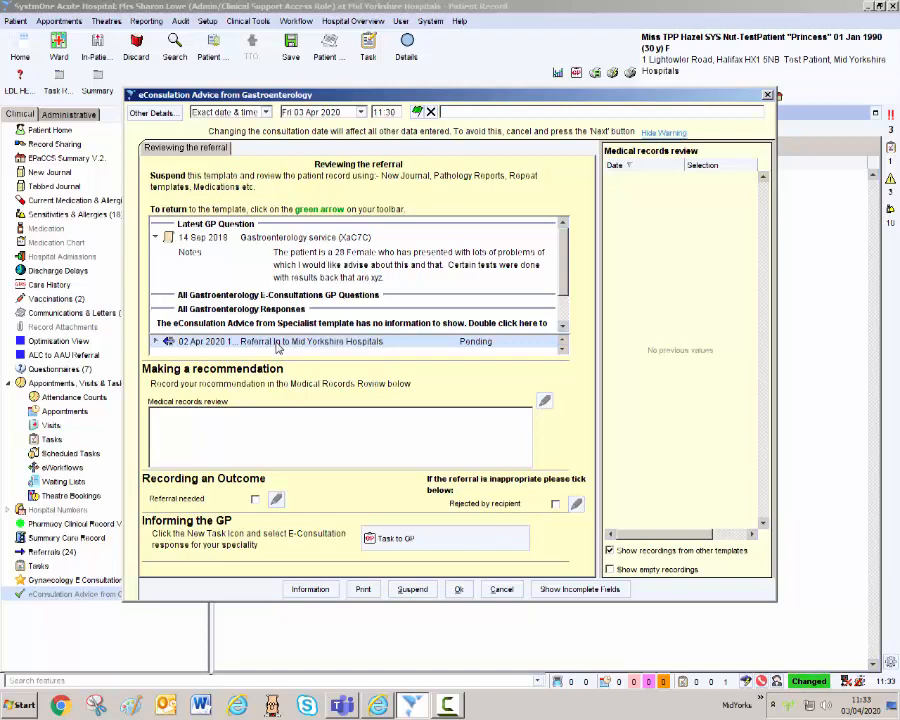
left_click(500, 590)
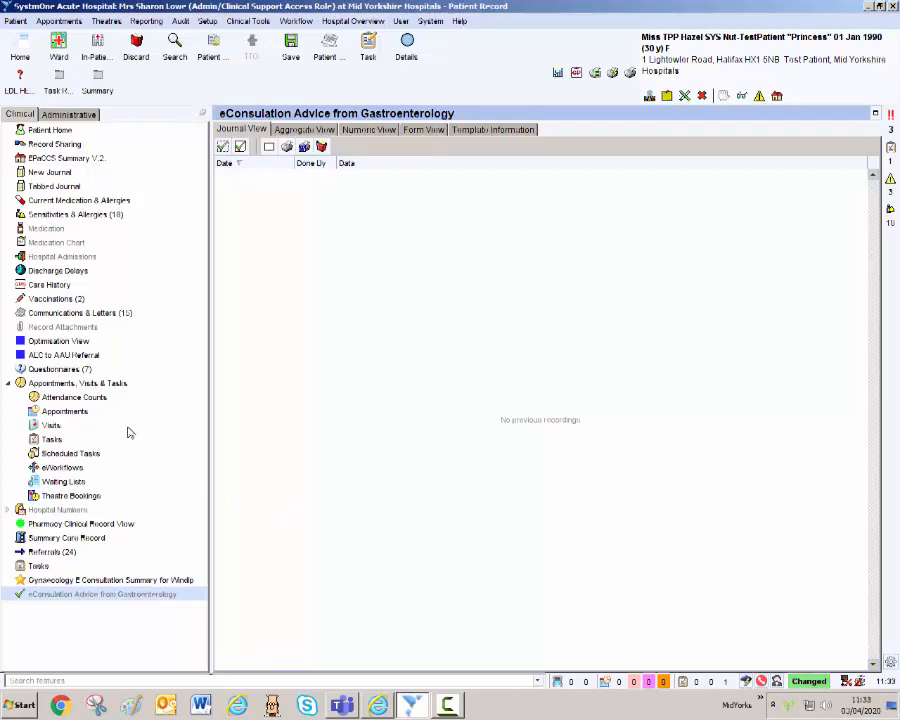
Step: Review the patient's journal, communications and letters, and current medication and allergies
left_click(50, 173)
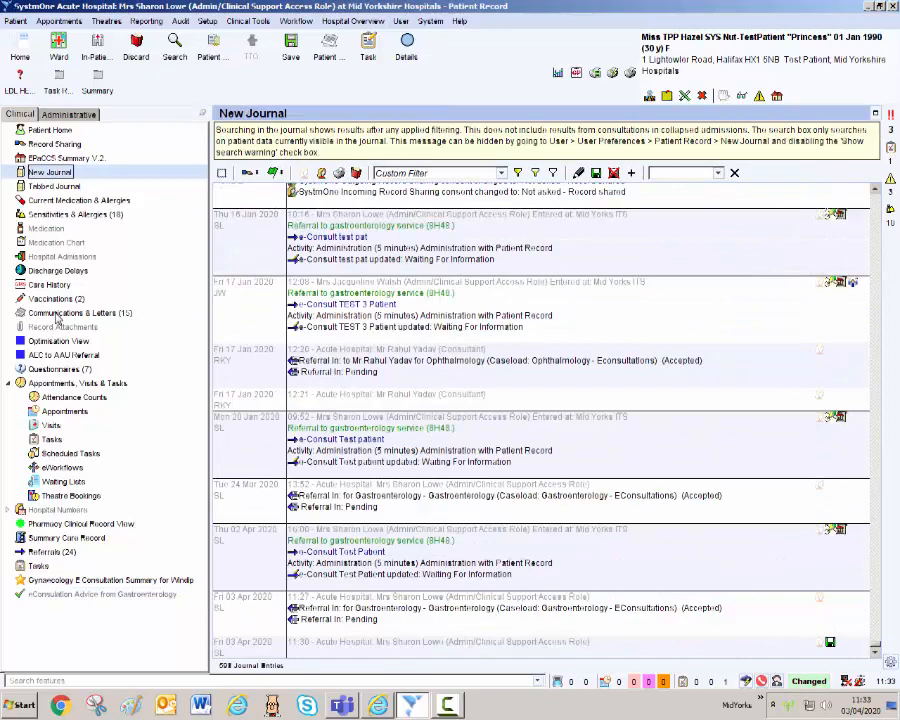
left_click(60, 313)
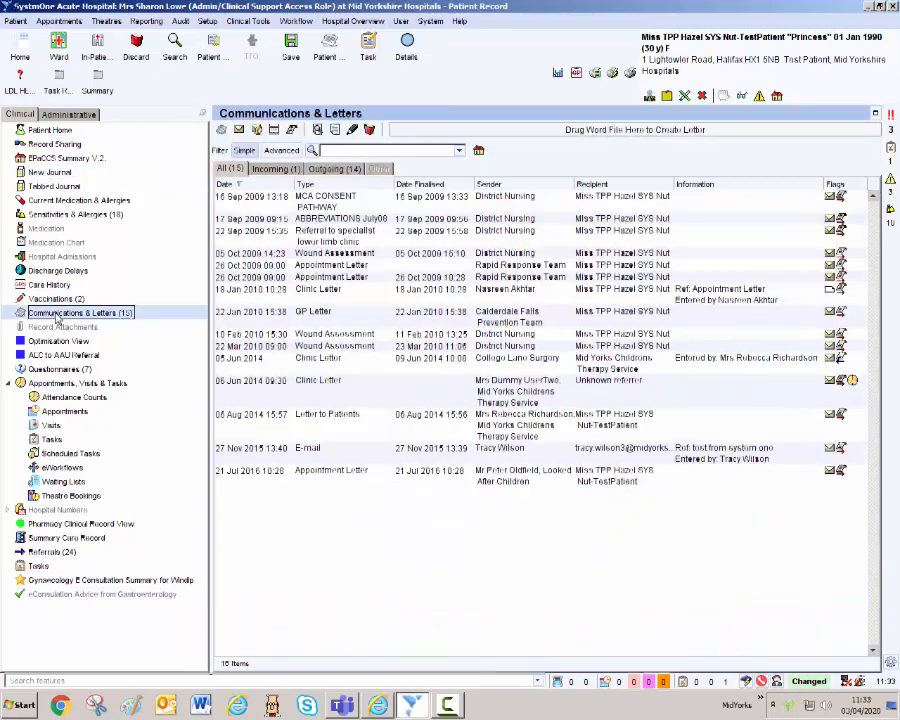
left_click(66, 203)
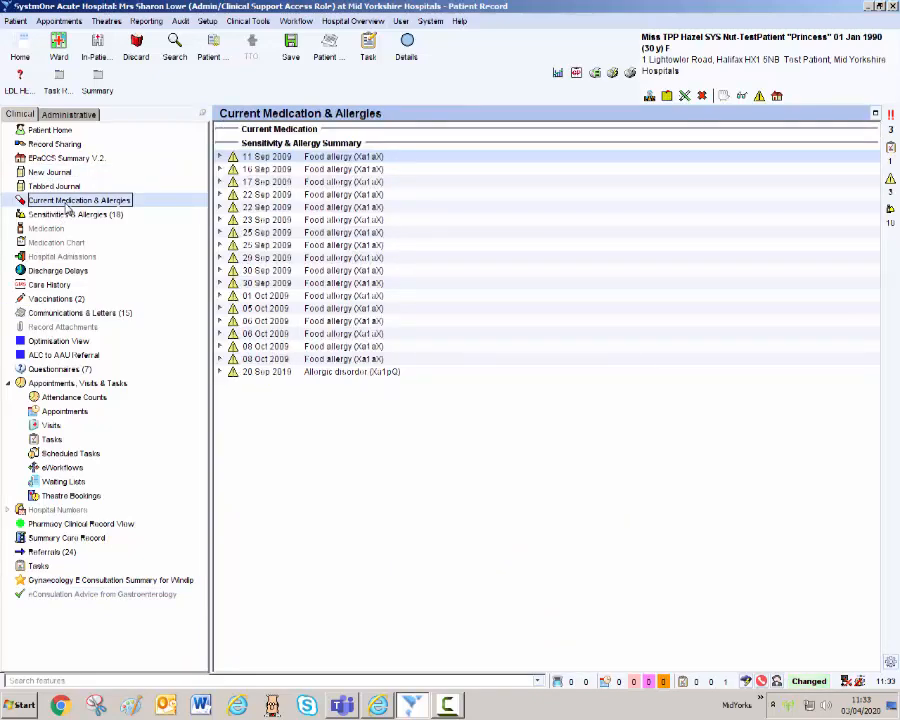
left_click(55, 173)
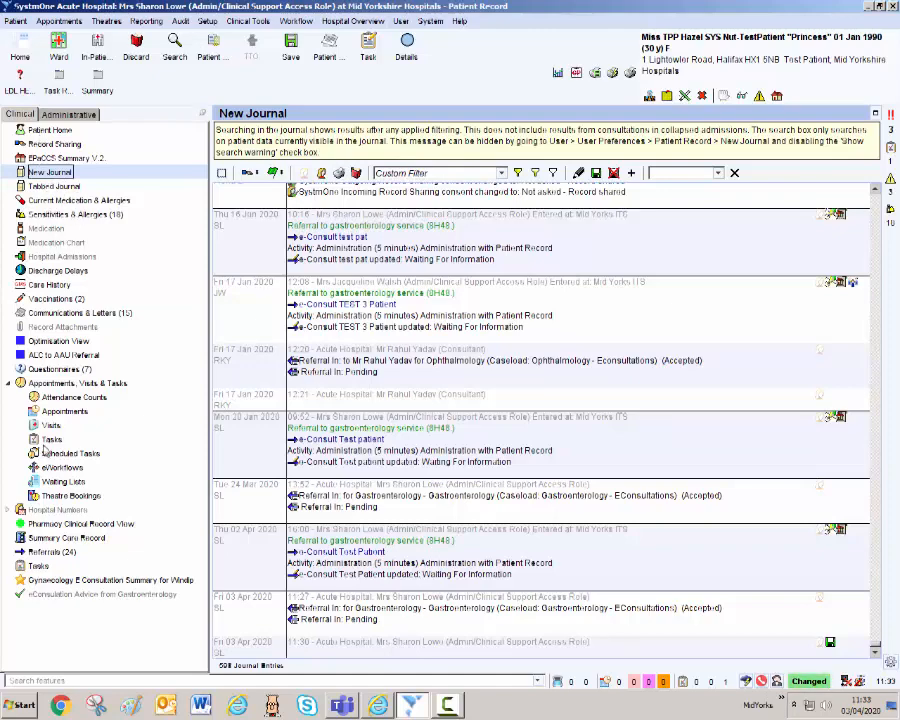
Step: Start a new eConsulation Advice from Gastroenterology template and record "Thank you for your request for advice" as the medical records review
left_click(49, 597)
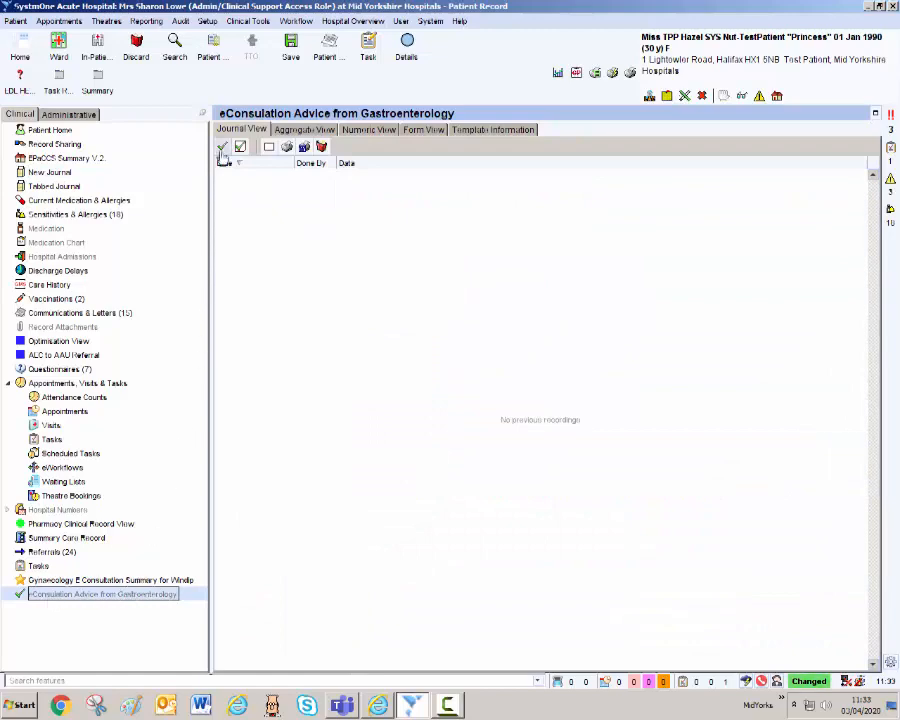
left_click(223, 149)
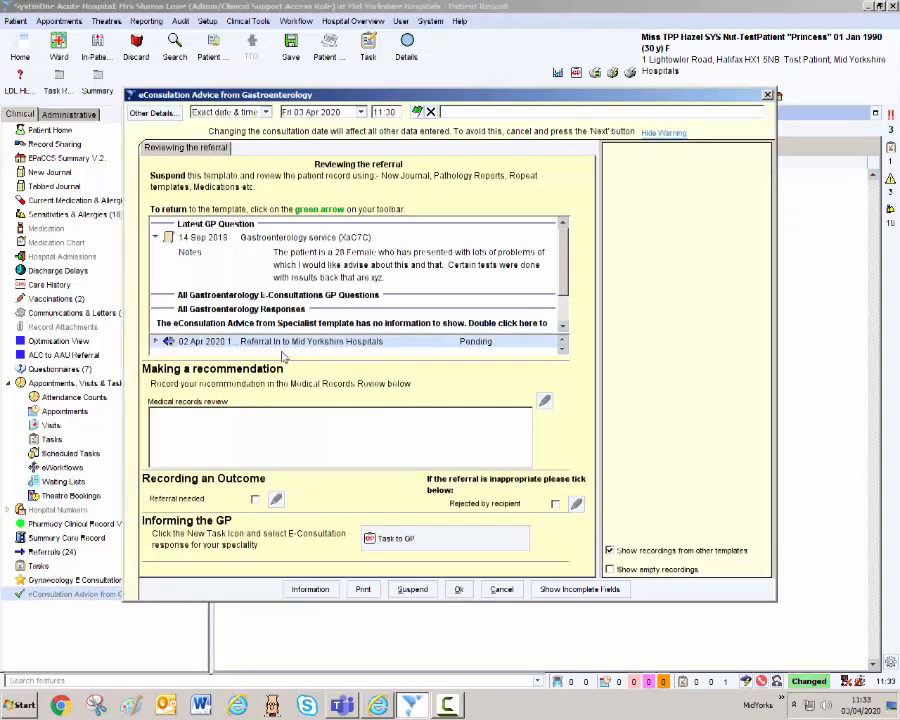
left_click(214, 440)
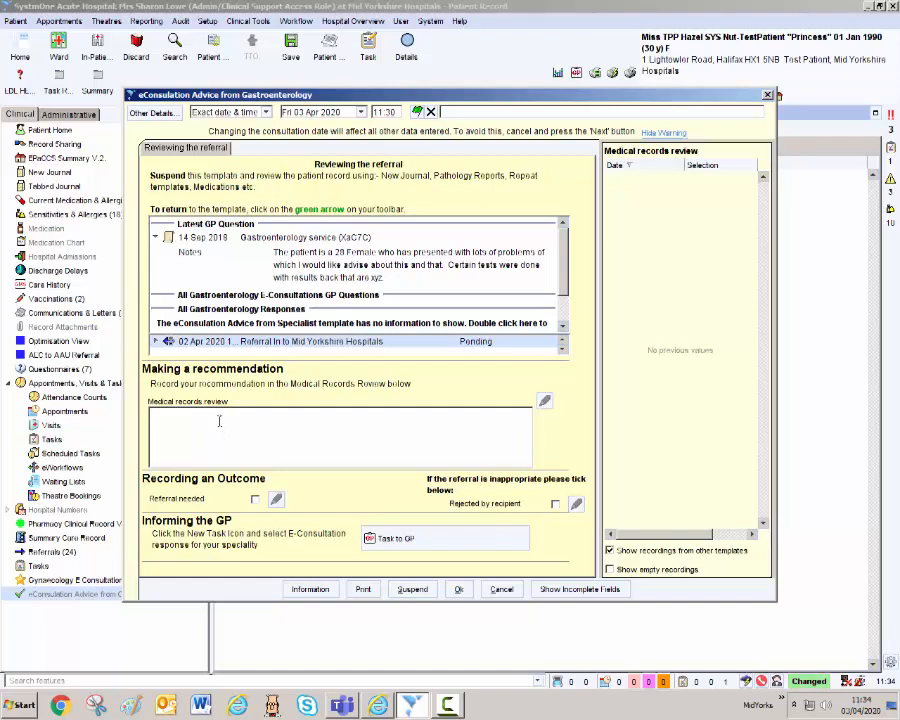
type("Thu")
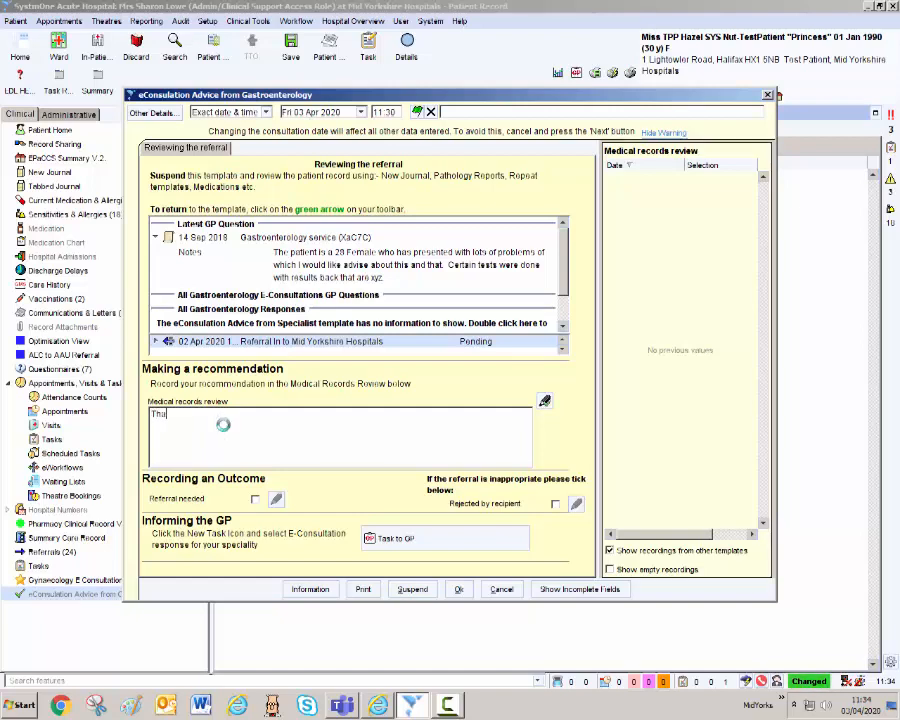
key("BackSpace")
type("ank")
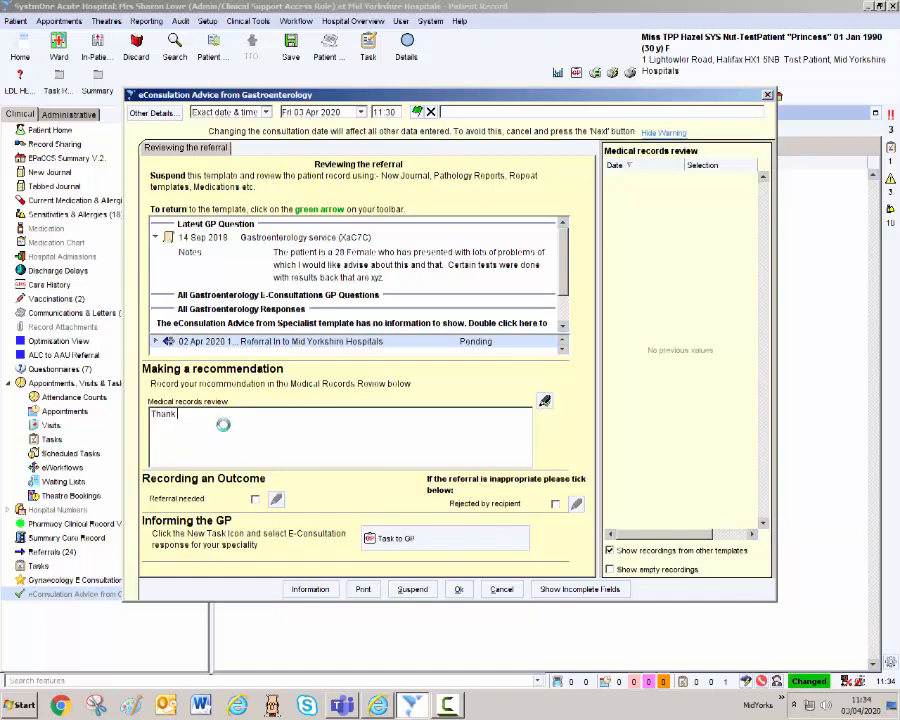
type(" you for ")
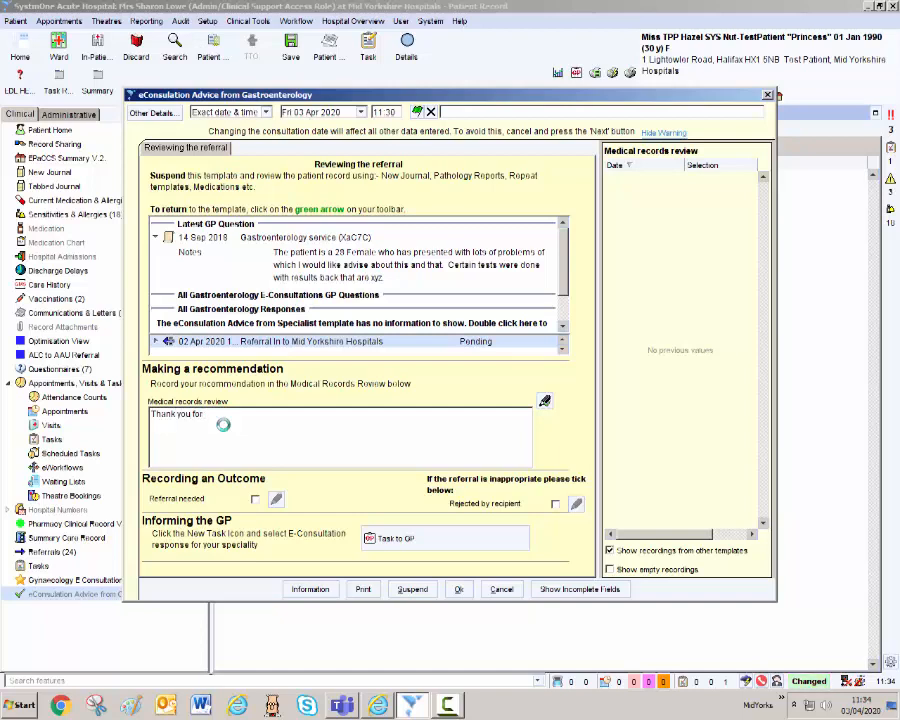
type("your enq")
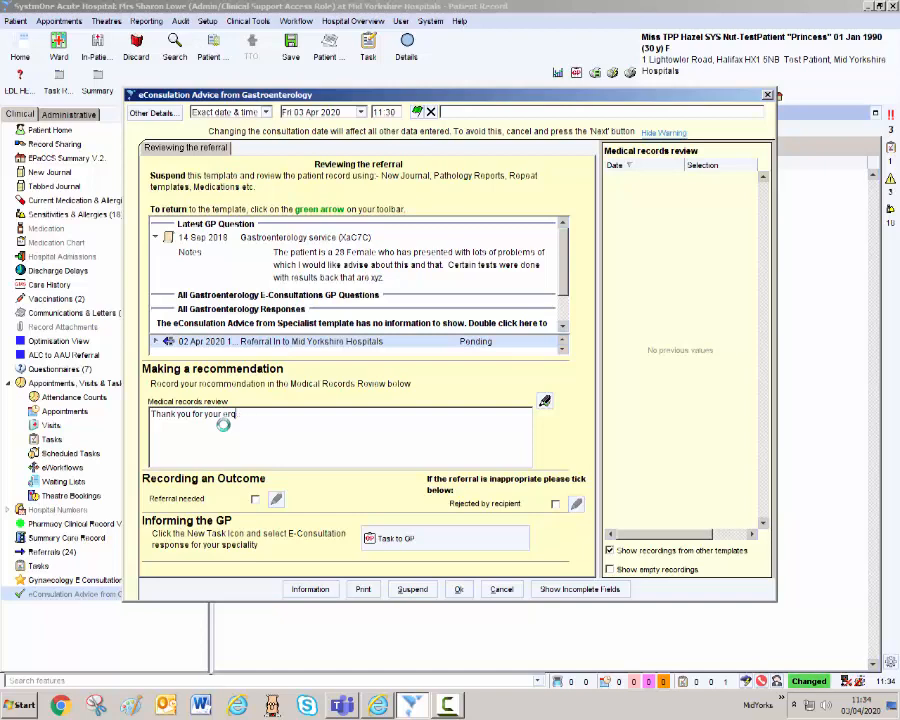
key("BackSpace")
key("BackSpace")
key("BackSpace")
type("requests for")
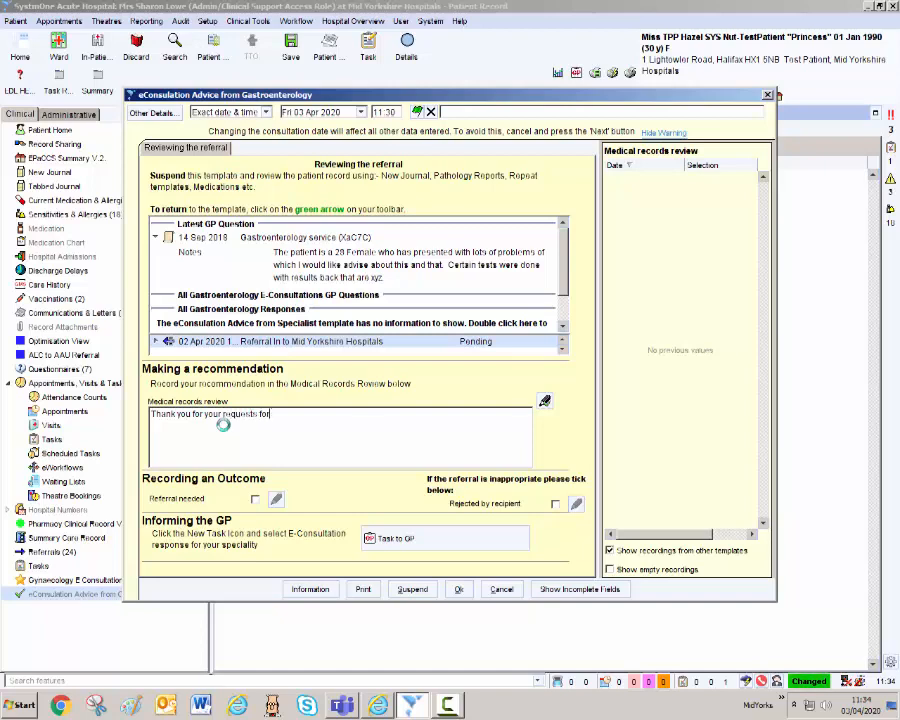
key("BackSpace")
key("BackSpace")
key("BackSpace")
key("BackSpace")
key("BackSpace")
type("for advi")
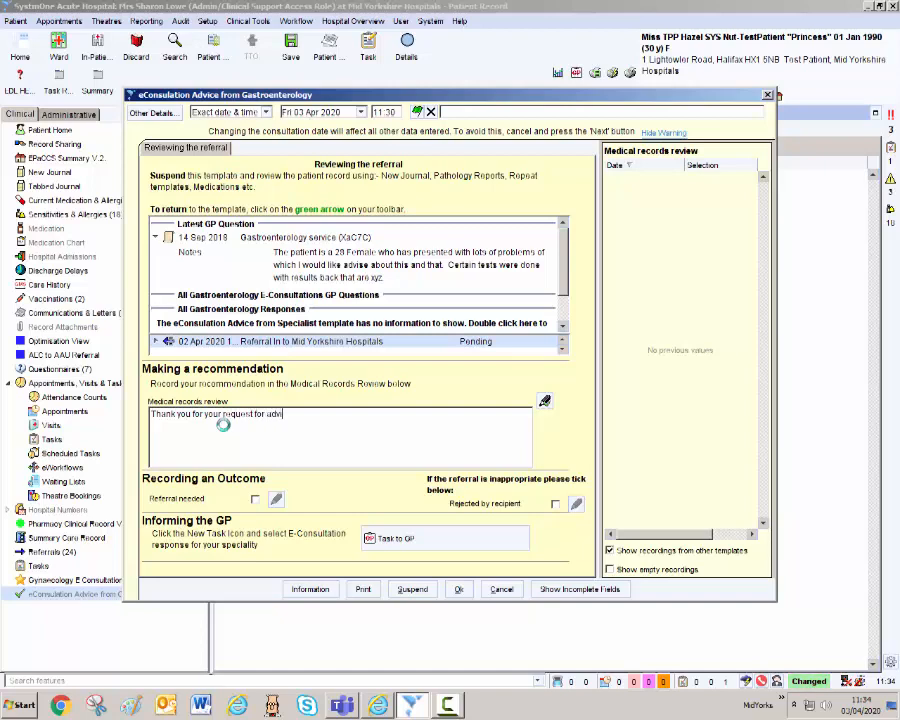
type("ce")
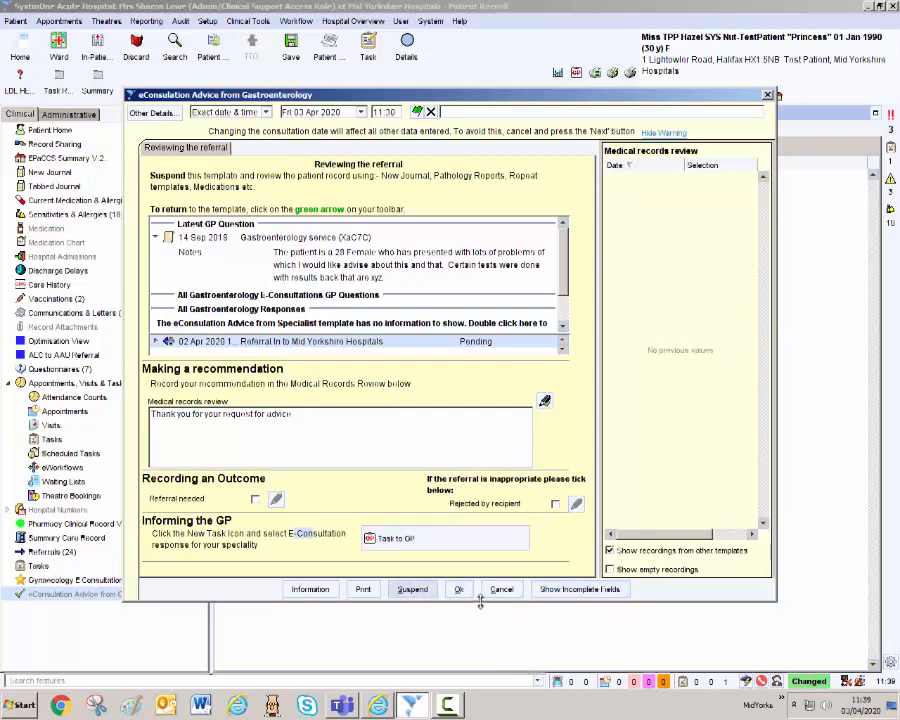
Step: Suspend the advice template and view the organisations available as recipients of a new task, without creating the task
left_click(413, 589)
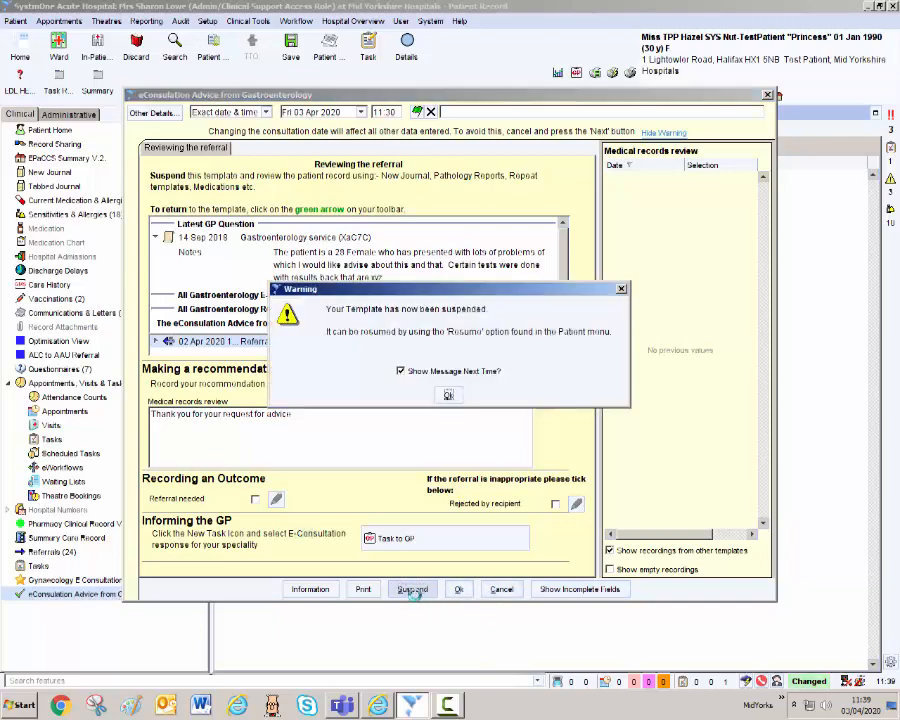
left_click(448, 395)
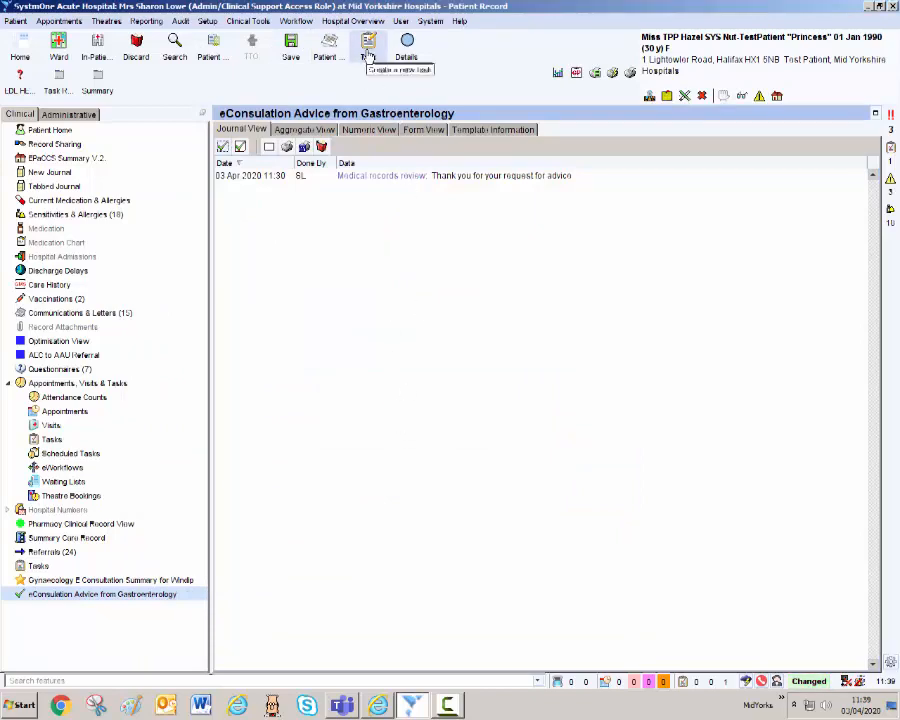
left_click(369, 52)
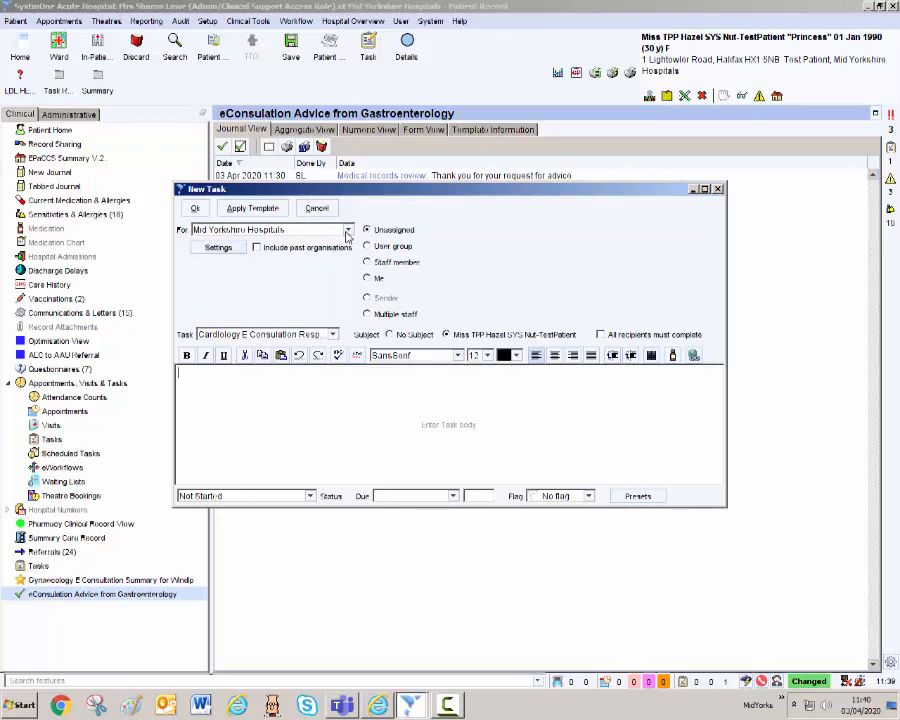
left_click(347, 230)
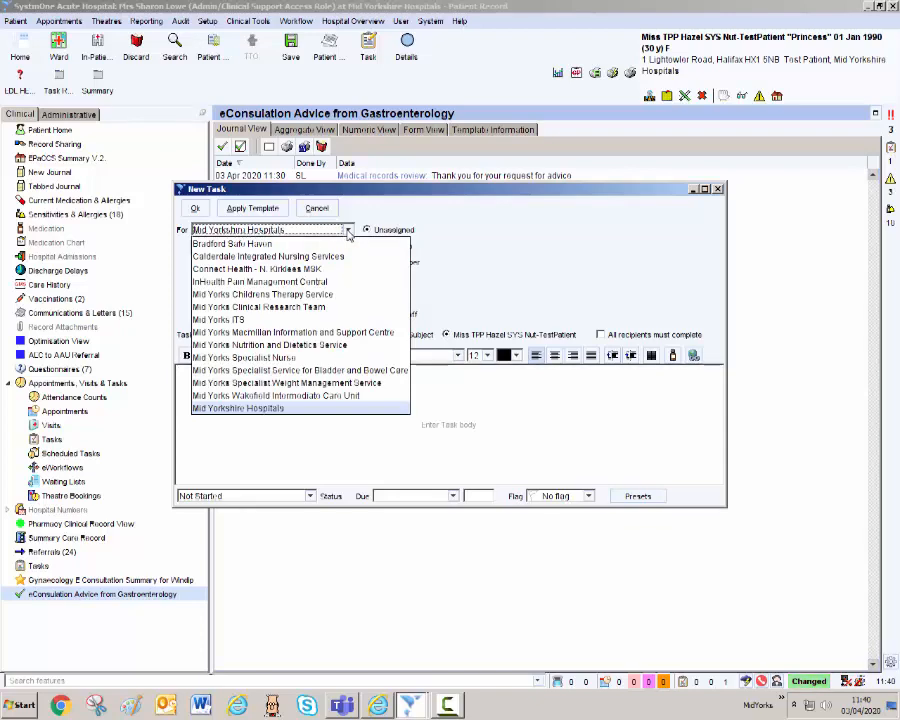
left_click(347, 230)
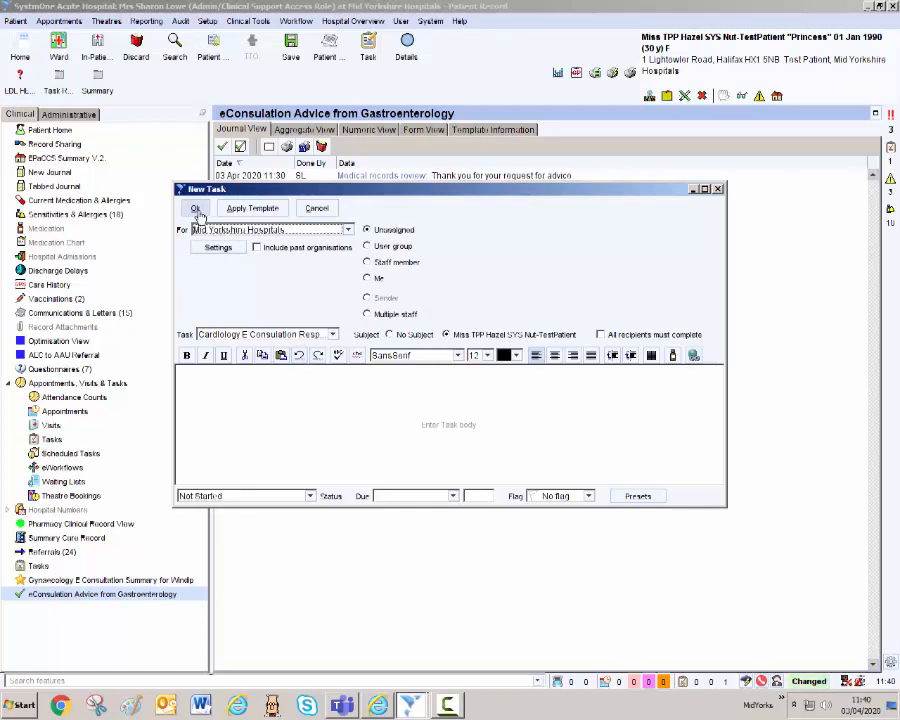
left_click(320, 212)
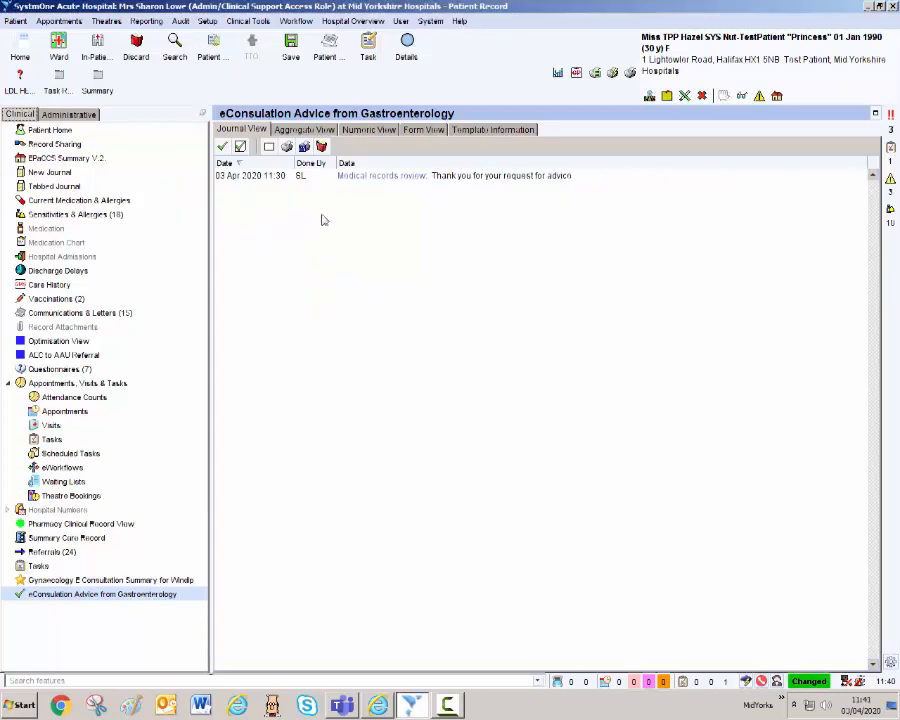
Step: Resume the suspended Gastroenterology advice template and accept its recorded recommendation
left_click(16, 20)
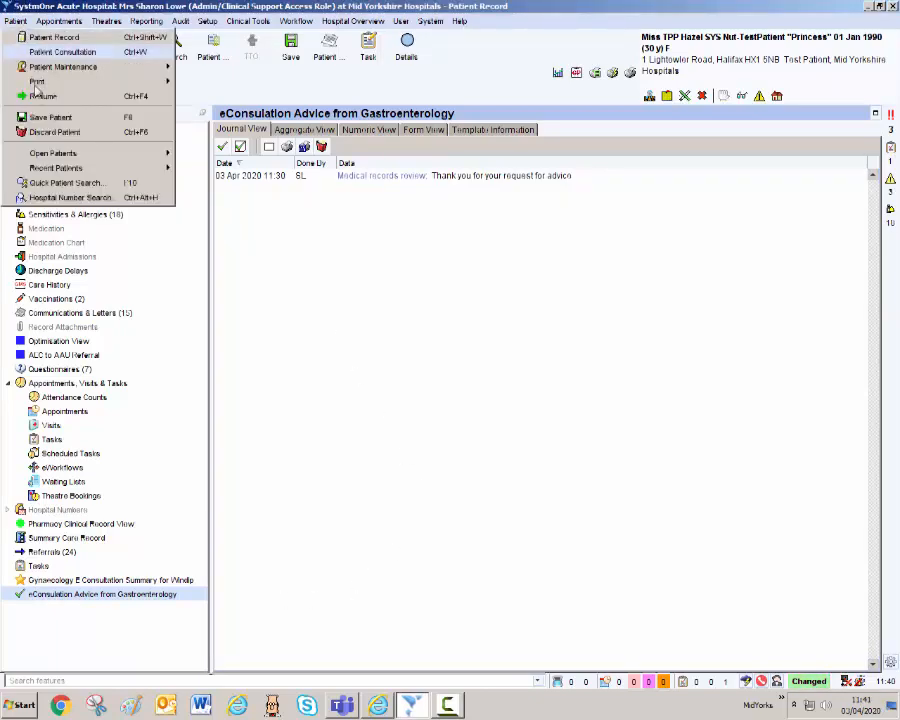
left_click(106, 98)
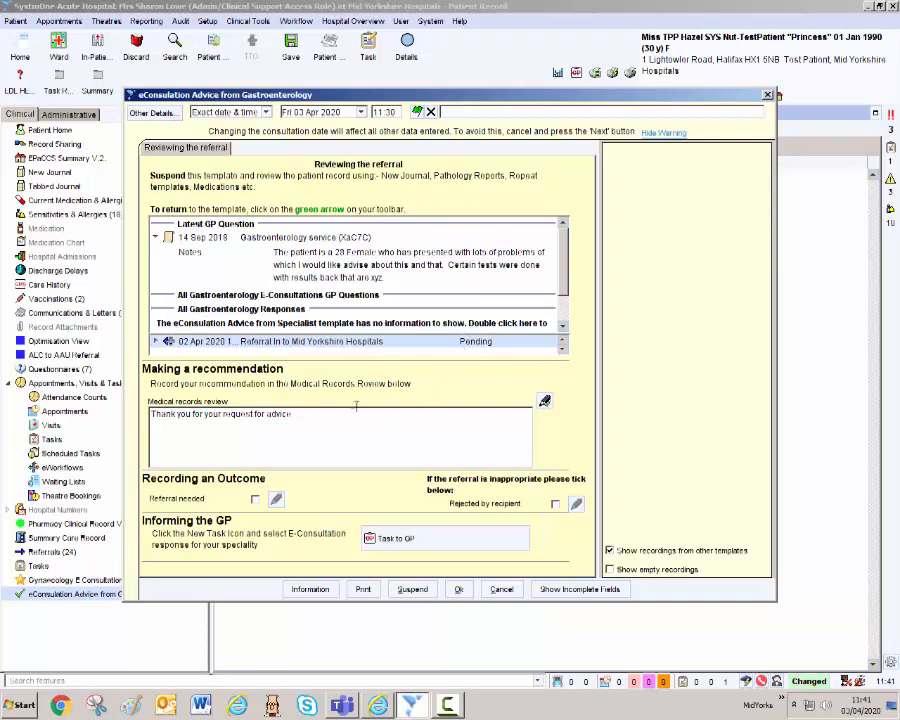
left_click(459, 591)
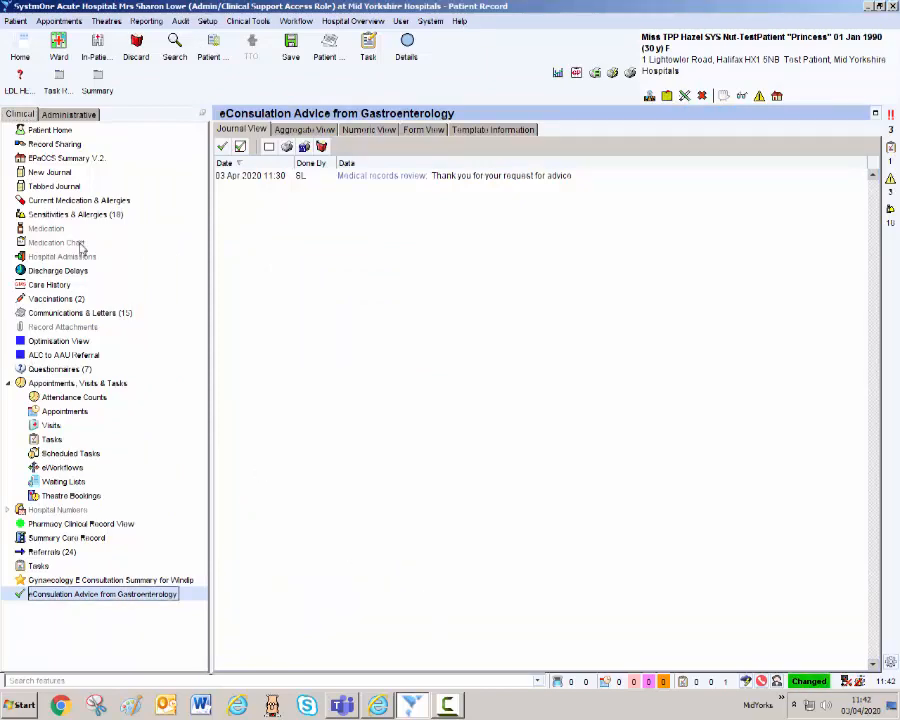
Step: Check the recorded Gastroenterology advice in the patient's New Journal and save the patient record
left_click(48, 173)
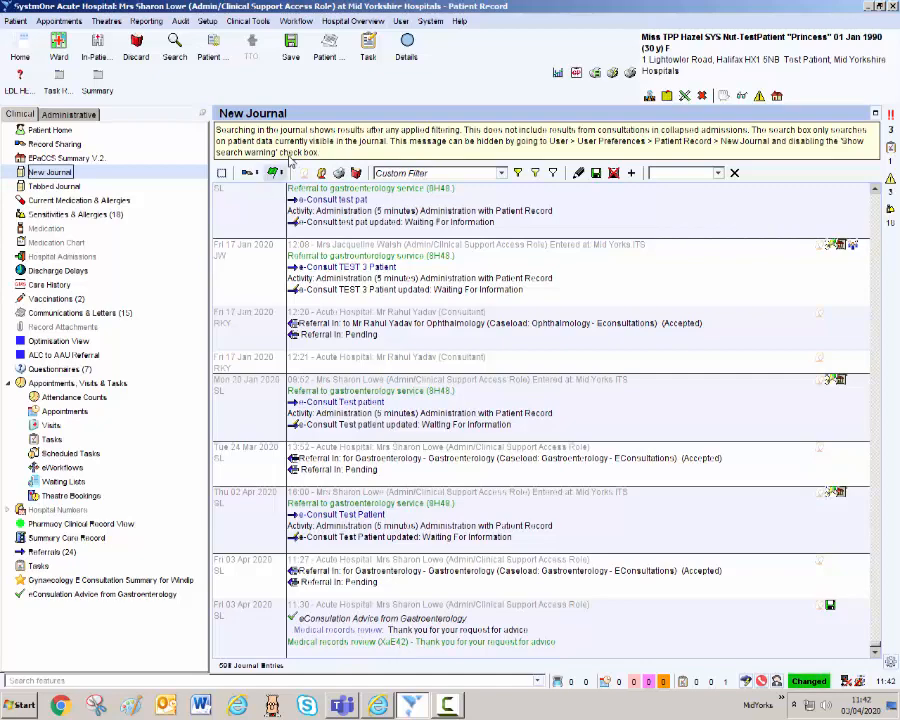
left_click(291, 56)
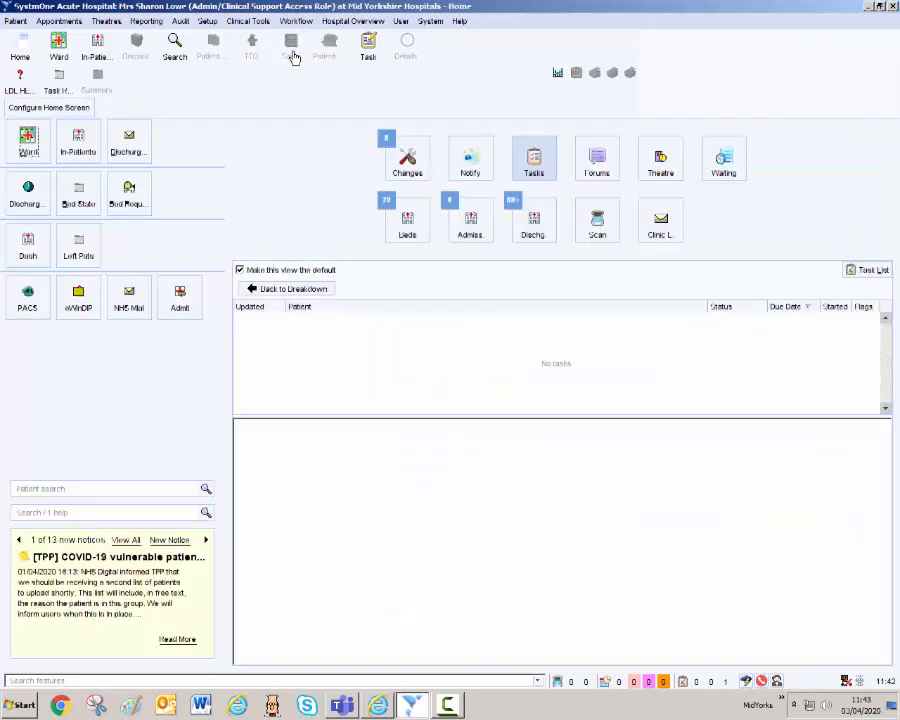